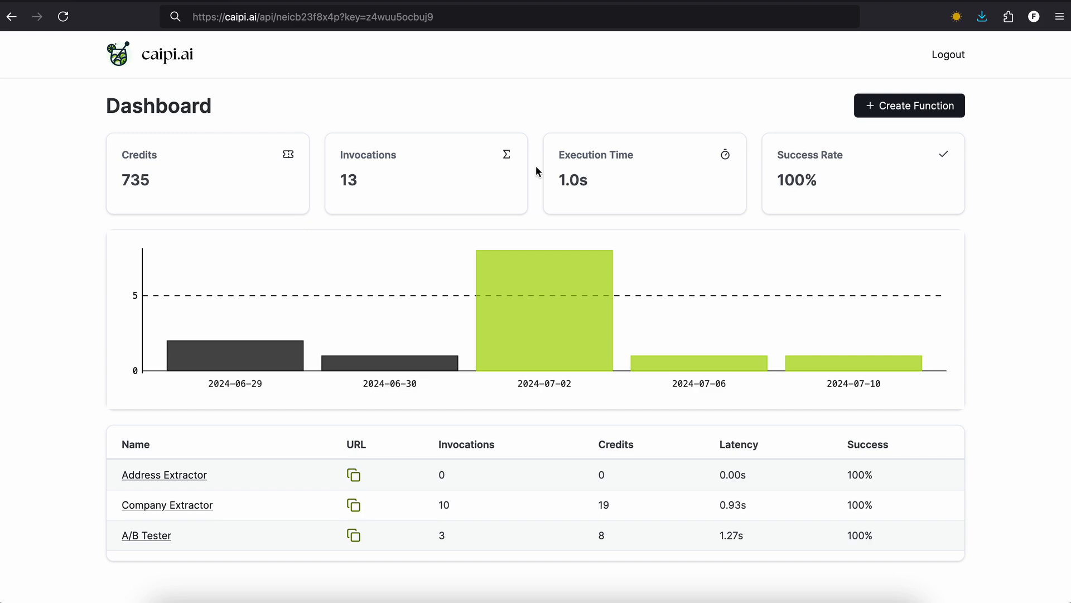
Create a 'Translator' endpoint with the instruction 'Translate the input text to German'.
left_click(894, 107)
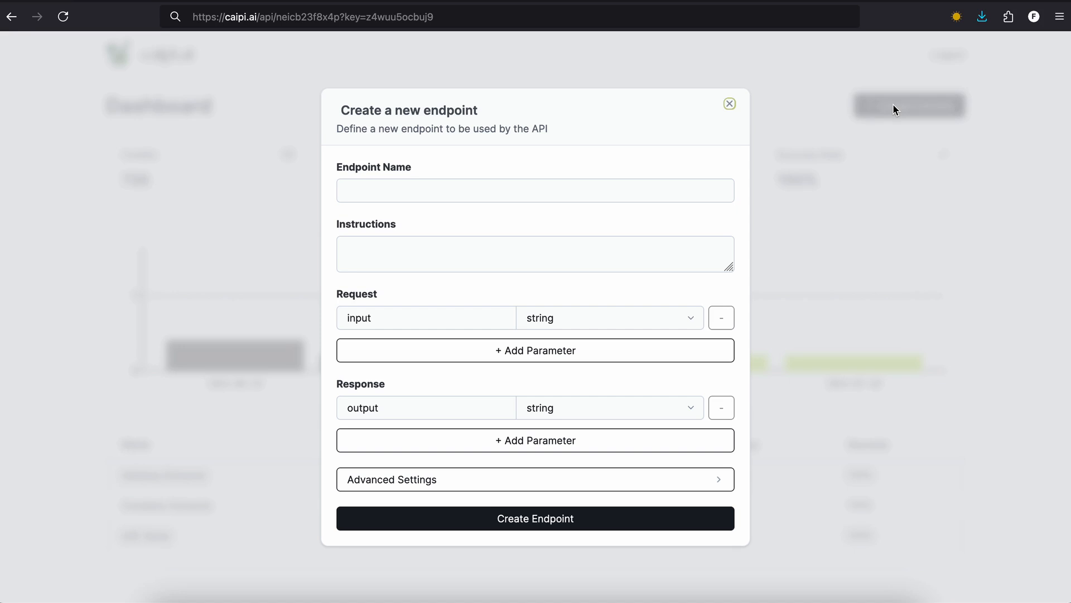
left_click(475, 192)
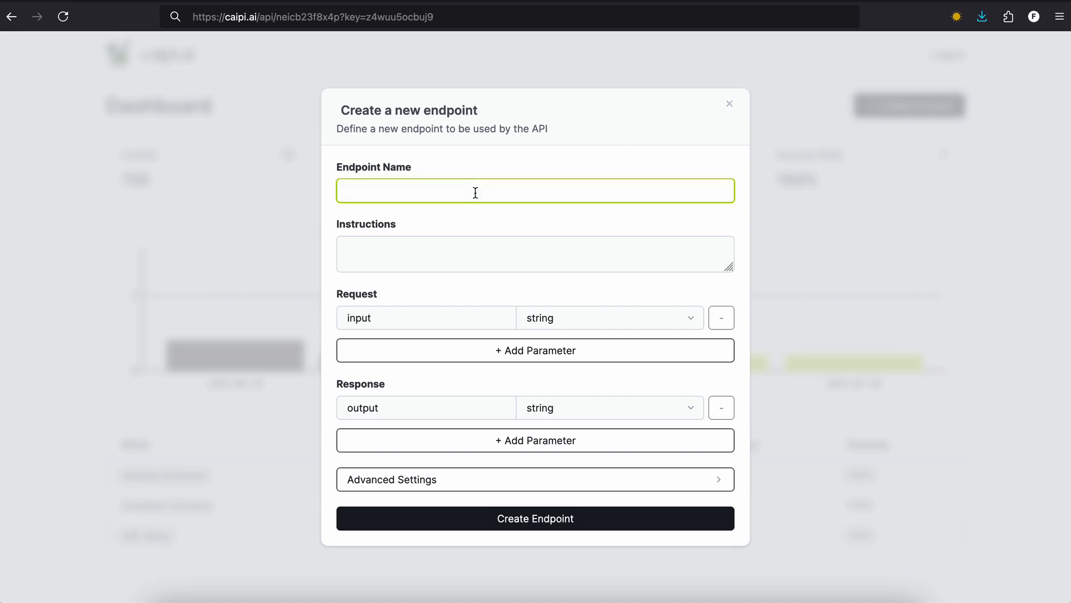
type("Translator")
key("Tab")
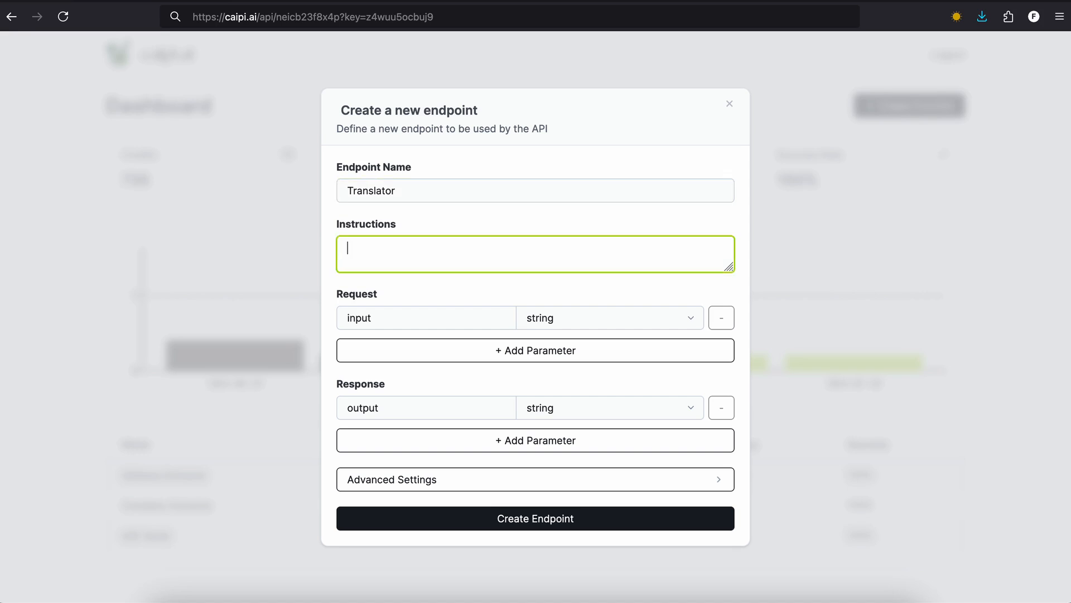
type("Translate the input text to German.")
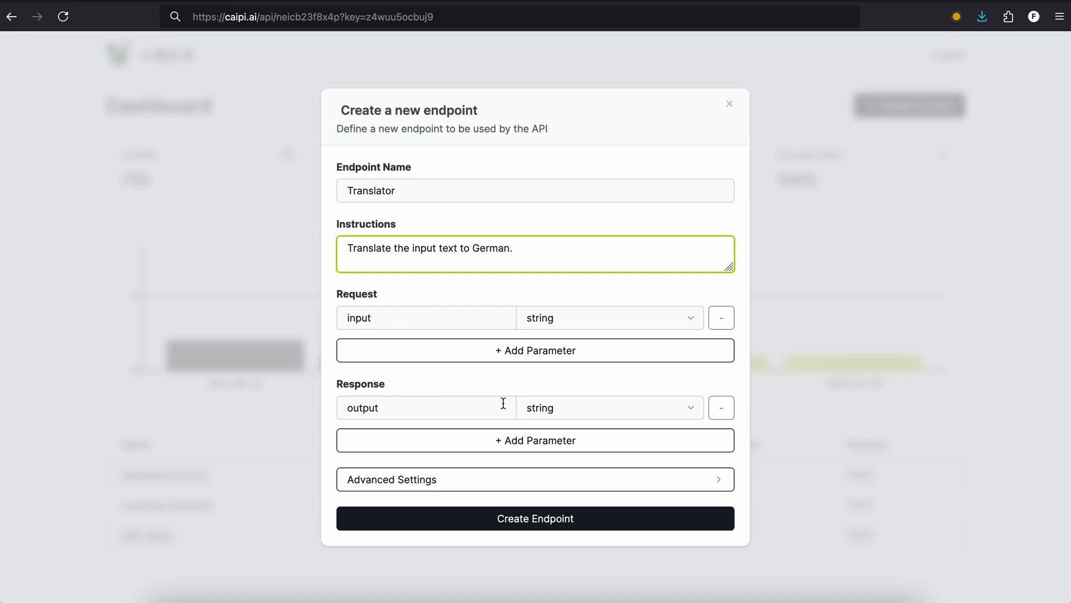
left_click(482, 516)
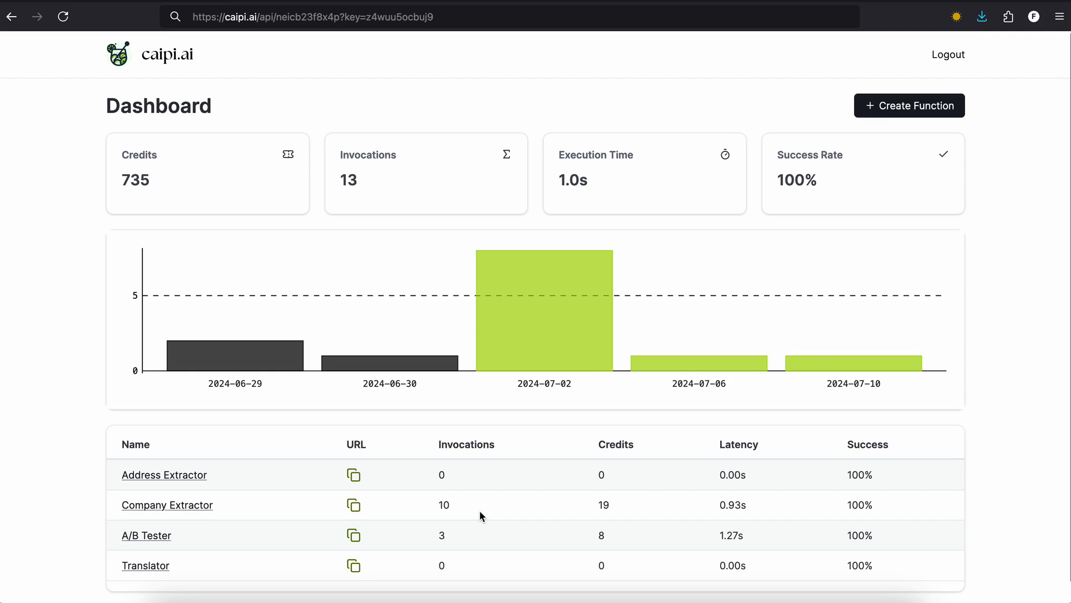
Run Translator on 'Hi, my name is Paul' and review the logged German translation.
left_click(156, 566)
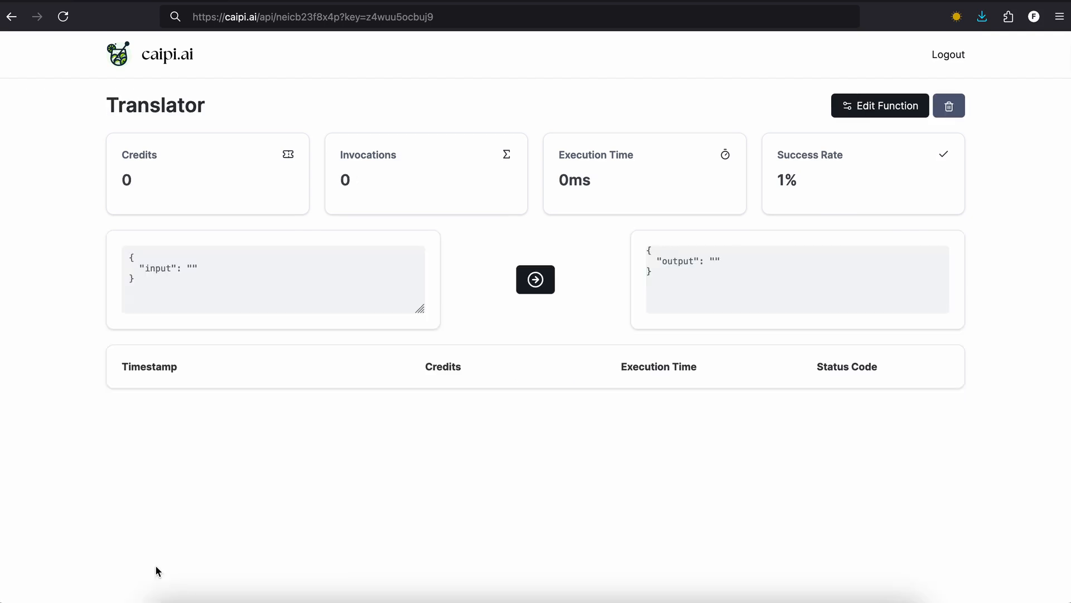
left_click(194, 269)
type("Hi, my name ")
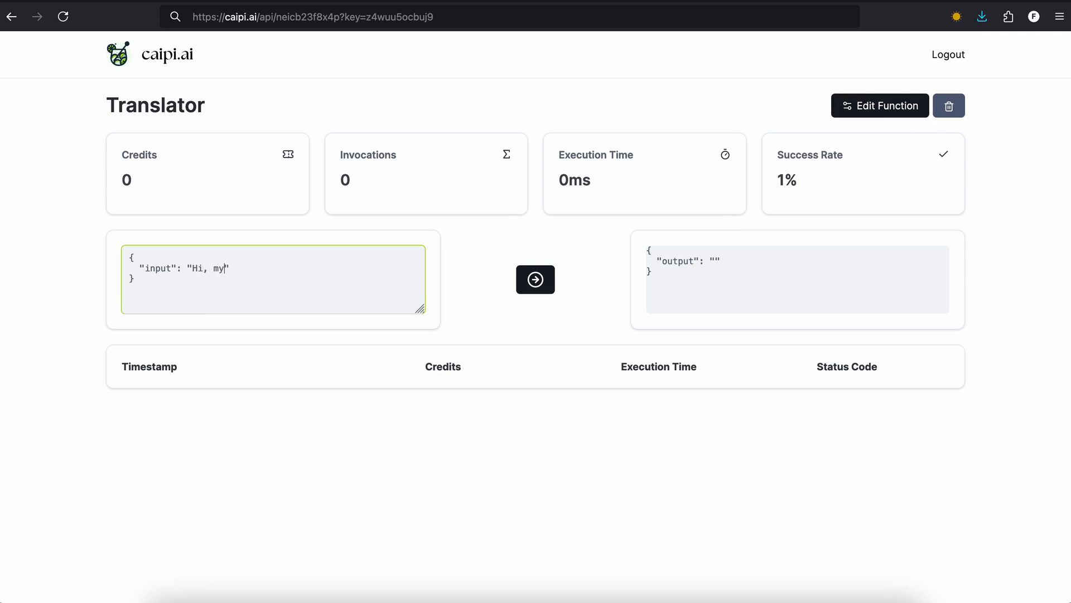
type("isPaul")
left_click(267, 268)
left_click(531, 284)
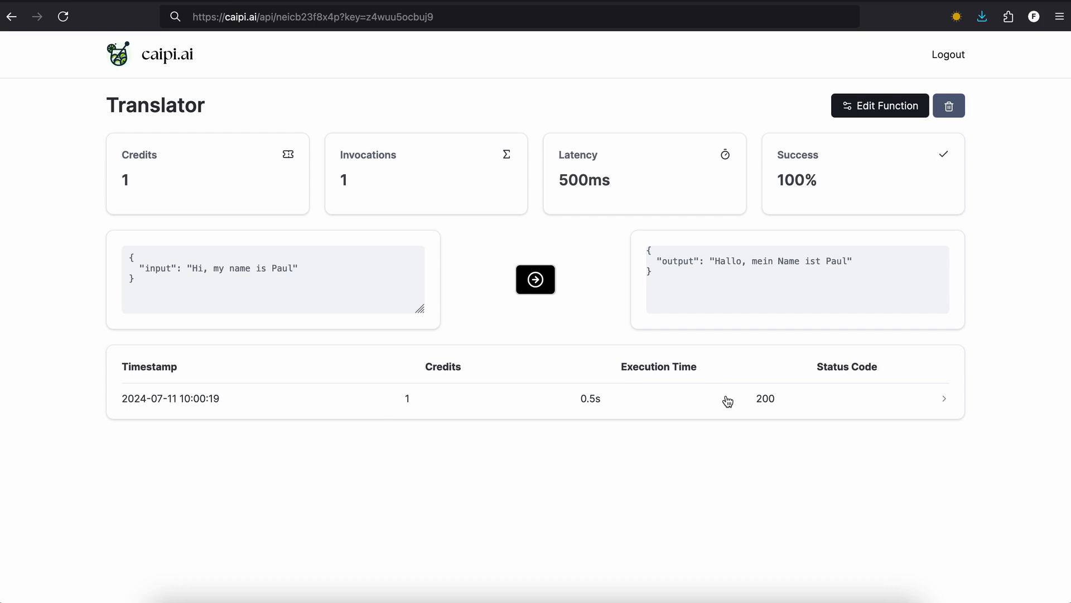
left_click(514, 402)
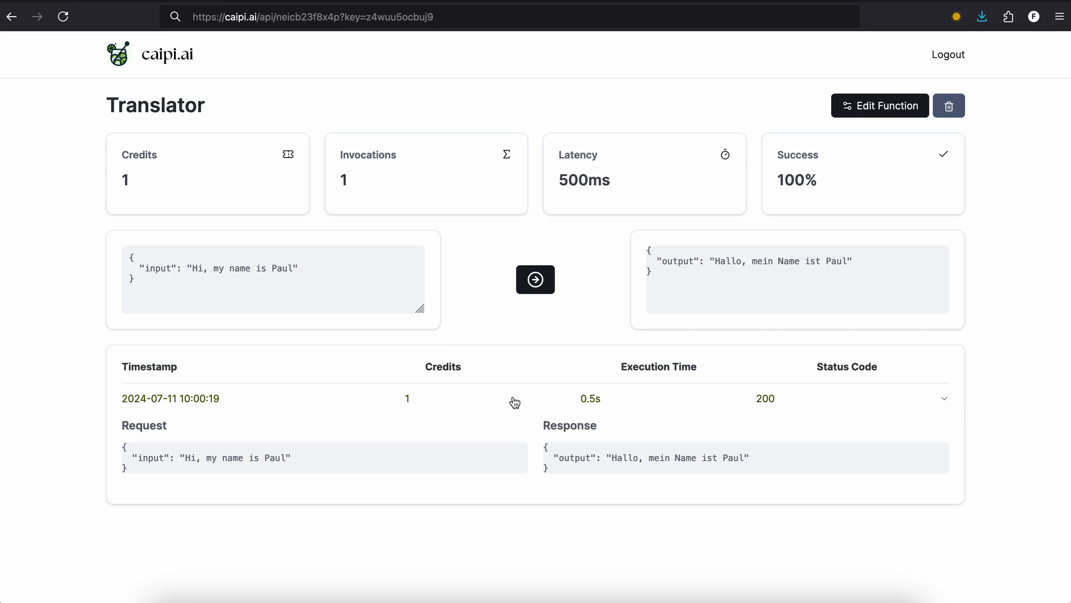
left_click(514, 402)
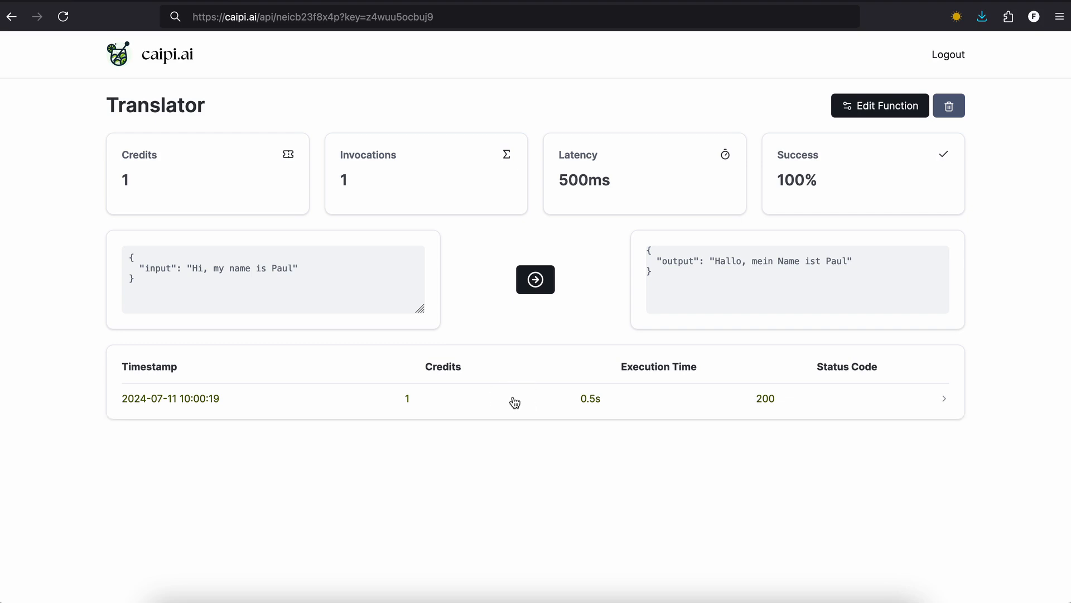
Add a new request parameter named target_language to the Translator endpoint.
left_click(891, 100)
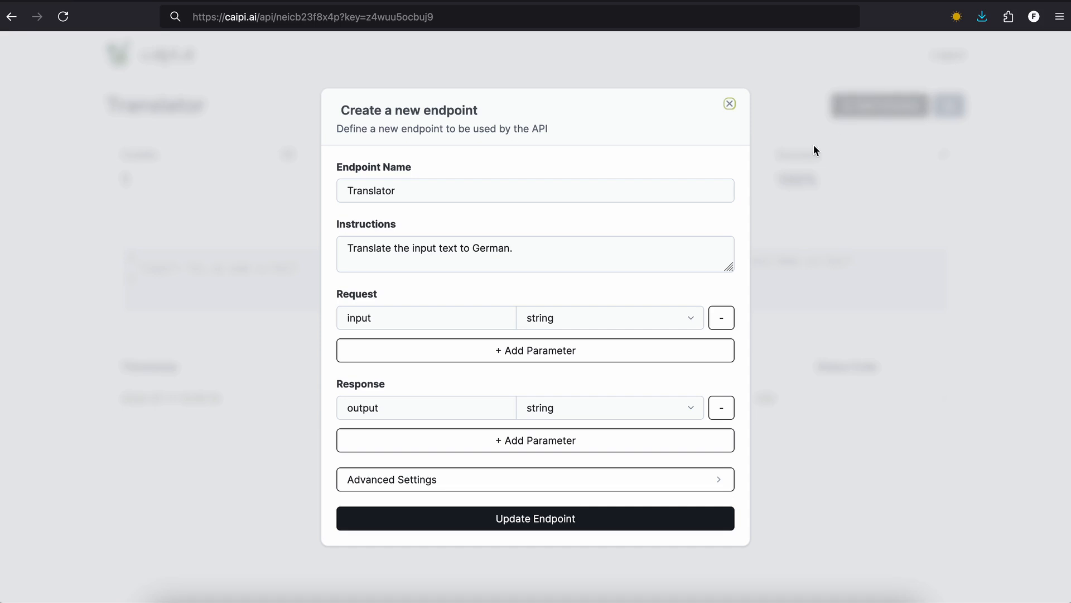
left_click(436, 357)
left_click(396, 343)
type("target_langua")
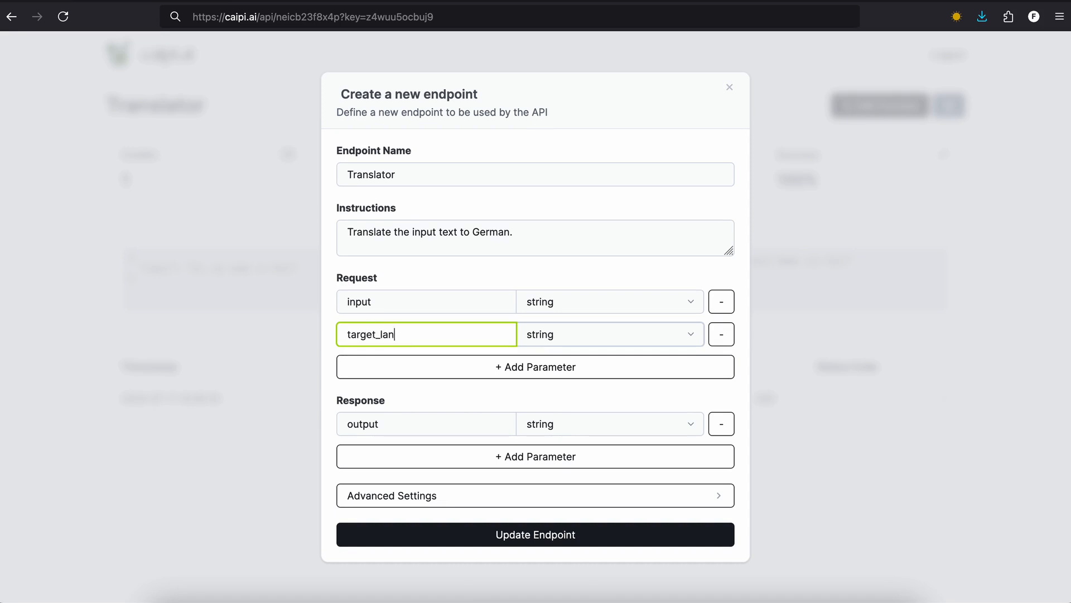
key("BackSpace")
key("BackSpace")
type("uage")
Change the instructions to translate into 'the specified language.' and update the endpoint.
left_click(545, 232)
key("BackSpace")
key("BackSpace")
key("BackSpace")
key("BackSpace")
key("BackSpace")
key("BackSpace")
key("BackSpace")
type("the specifed")
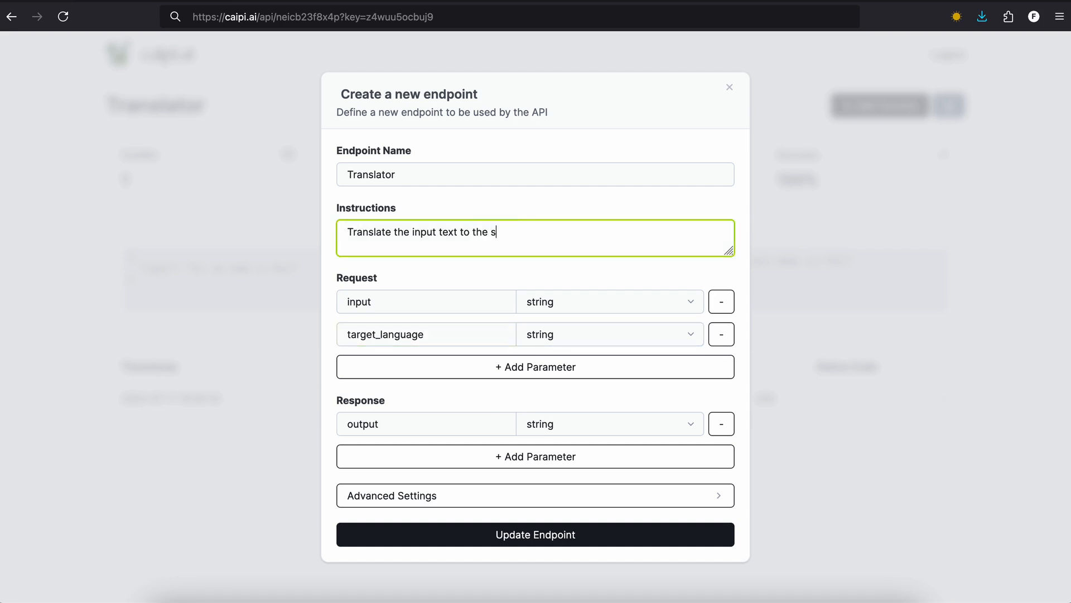
key("BackSpace")
key("BackSpace")
key("BackSpace")
type("fied language.")
left_click(507, 534)
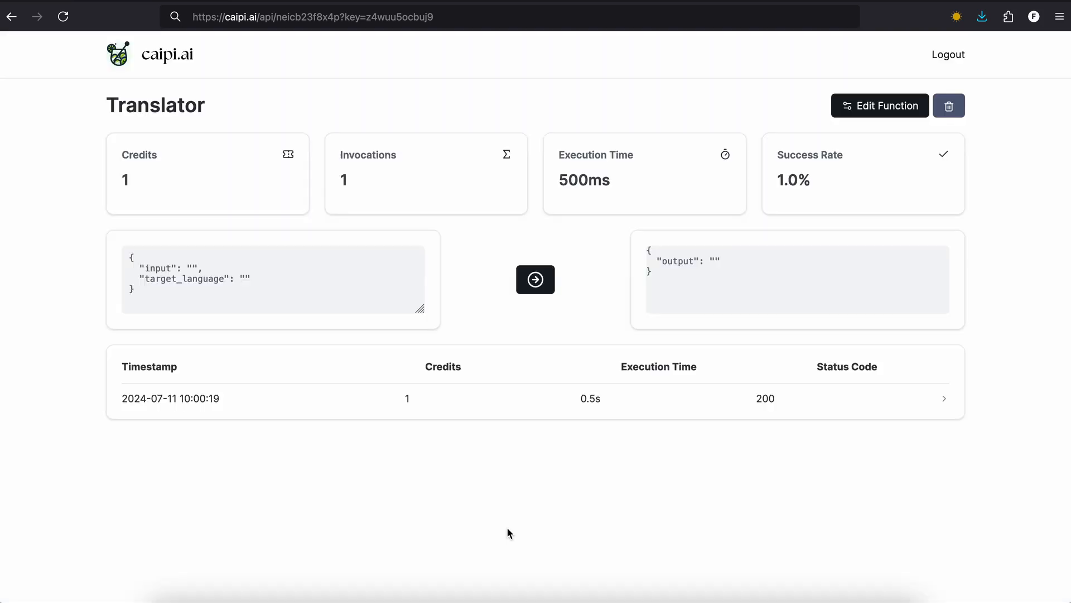
Test Translator with input 'Hi, my name is Paul' and target_language German.
left_click(193, 269)
type("Hi, my name is Paul")
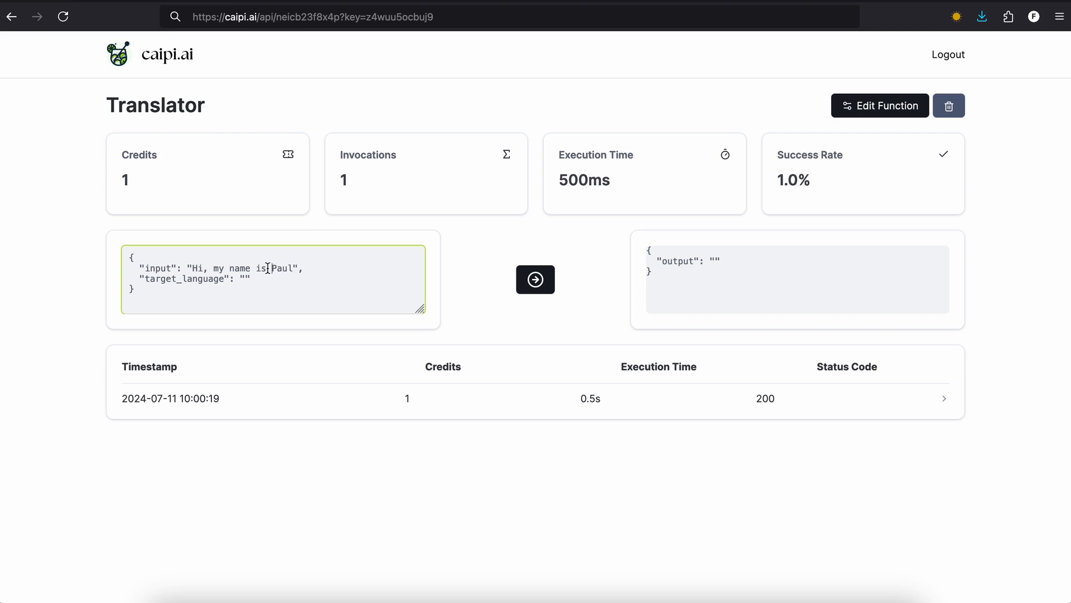
left_click(244, 276)
type("German")
left_click(548, 277)
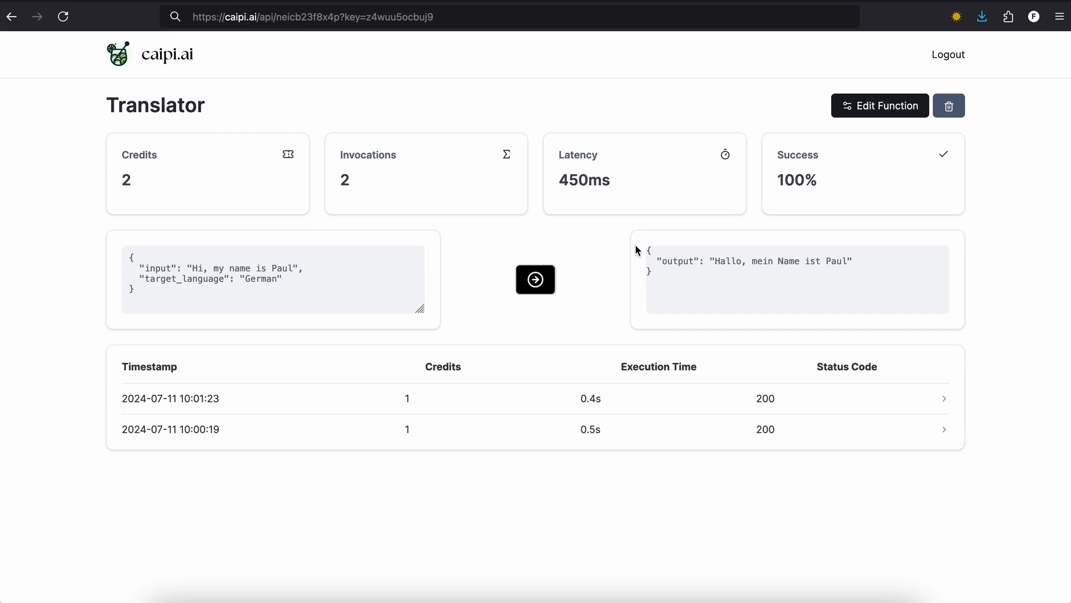
Change target_language to Spanish and run the translation again.
double_click(260, 278)
type("Spanish")
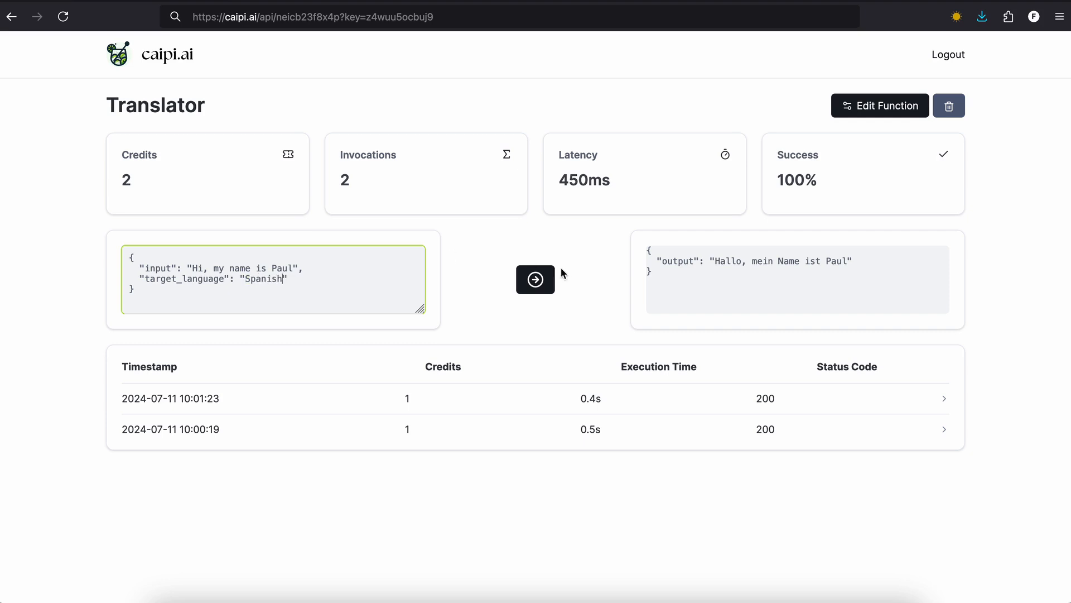
left_click(536, 279)
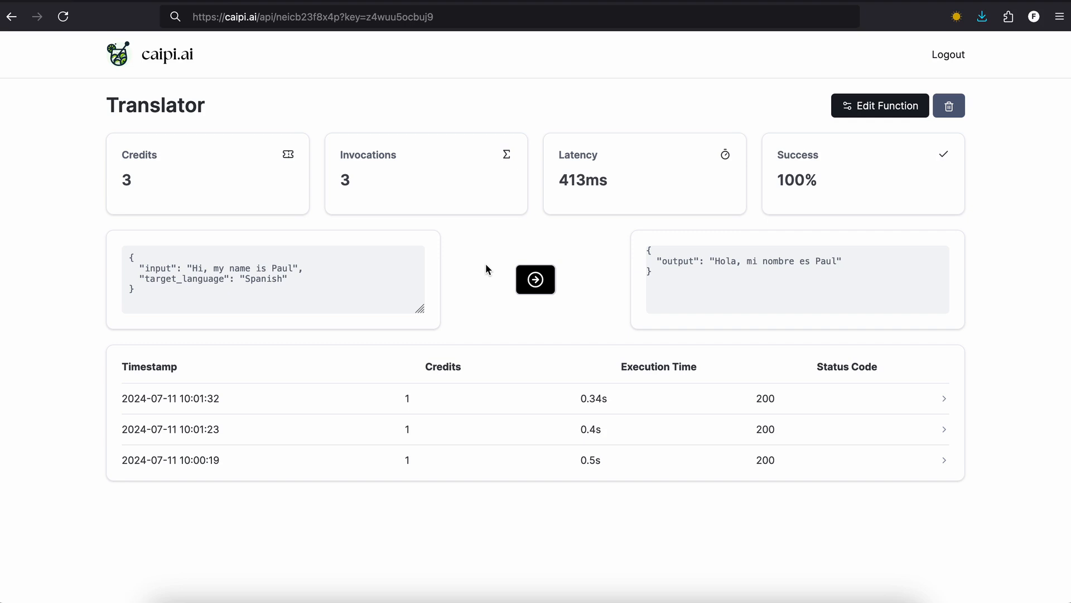
Remove the target_language line from the request and run it, triggering a 422 required-field error.
left_click_drag(302, 279, 81, 285)
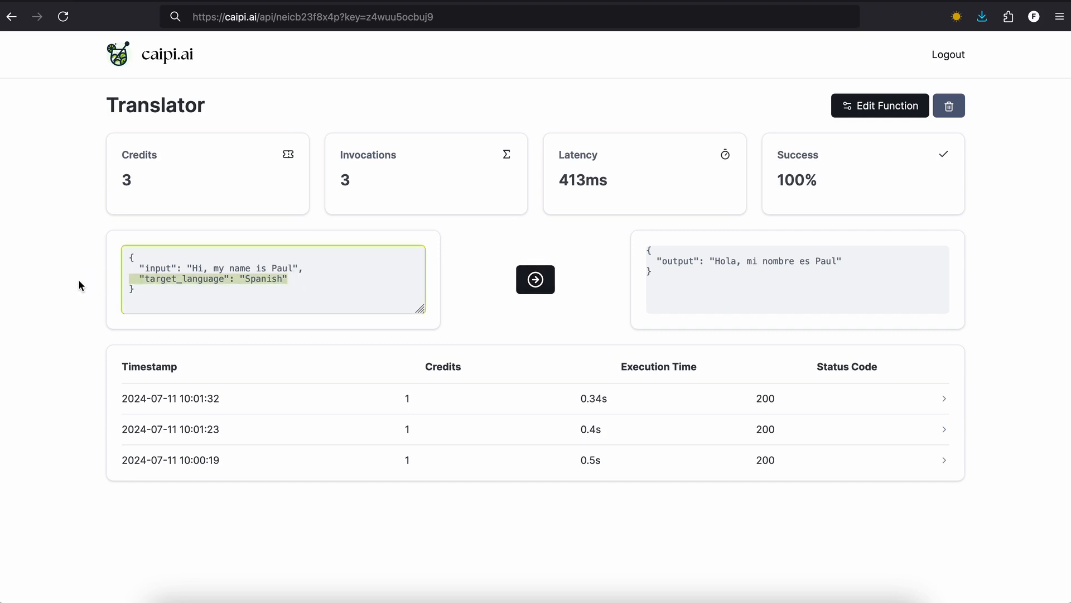
key("BackSpace")
key("BackSpace")
left_click(444, 287)
left_click(534, 279)
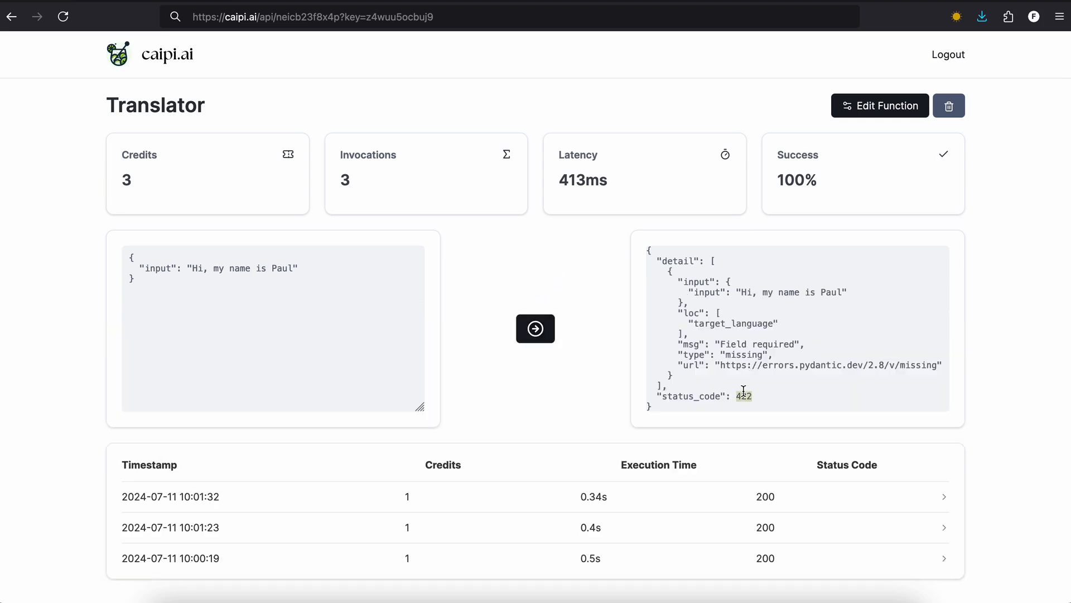
left_click_drag(790, 324, 694, 322)
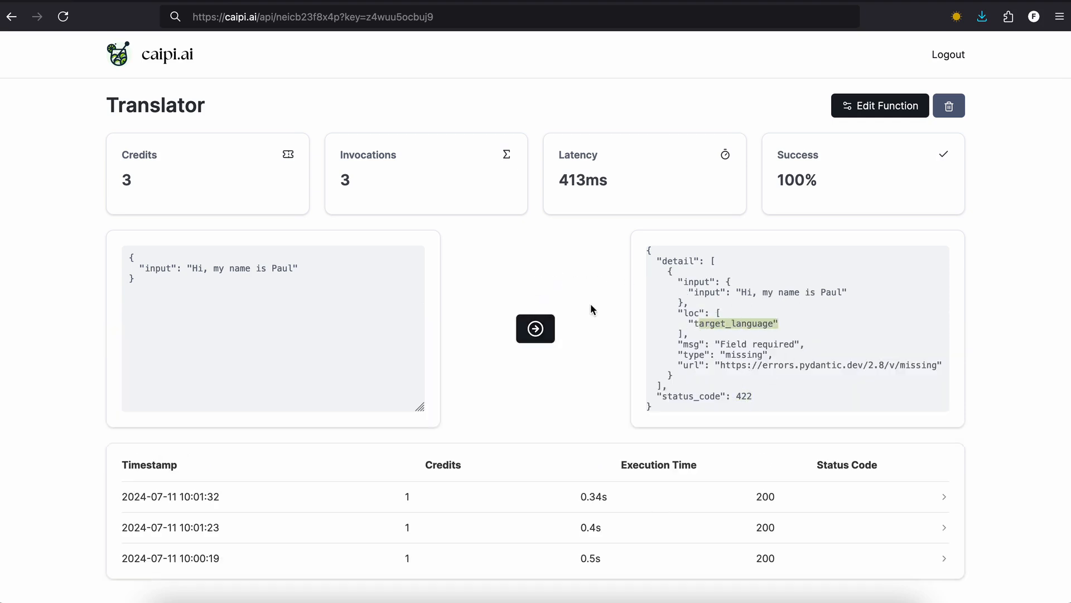
left_click(560, 292)
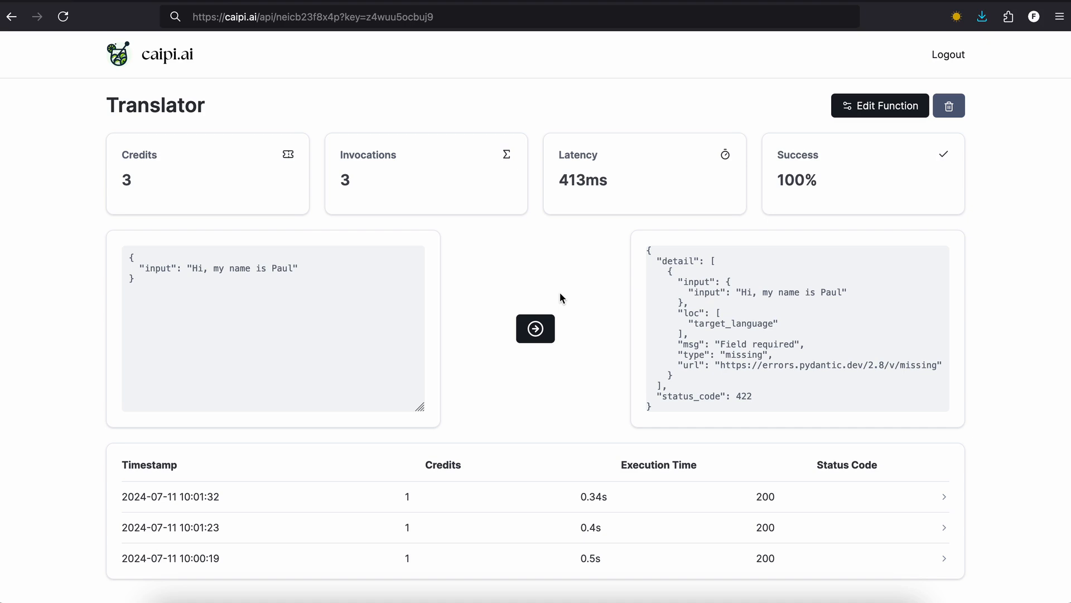
Start a 'Workout generator' endpoint with instructions 'Generate a workout according to the provided information'.
left_click(124, 62)
left_click(916, 105)
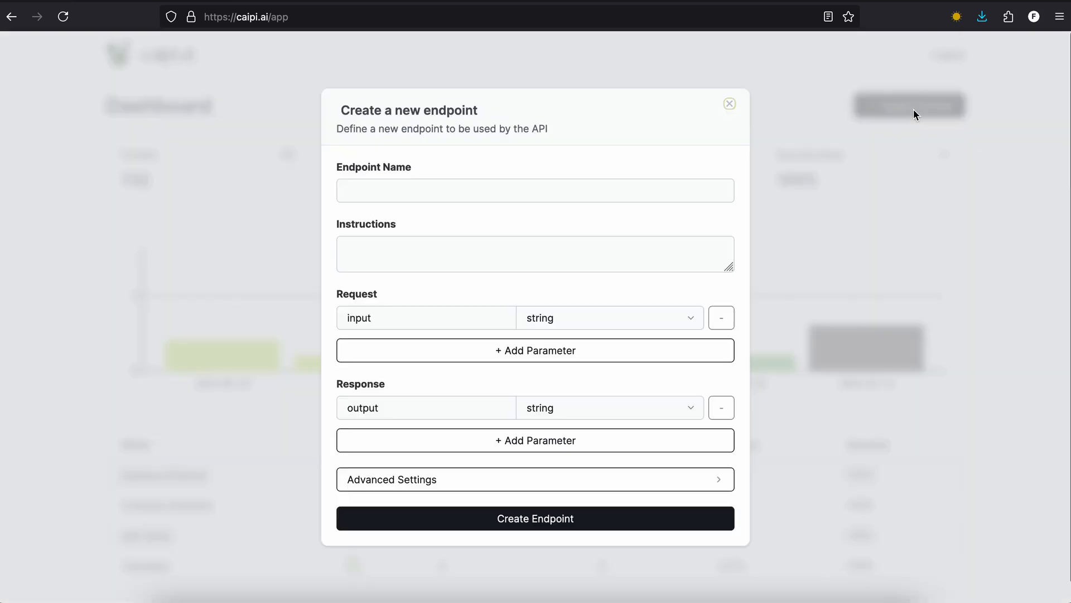
left_click(392, 192)
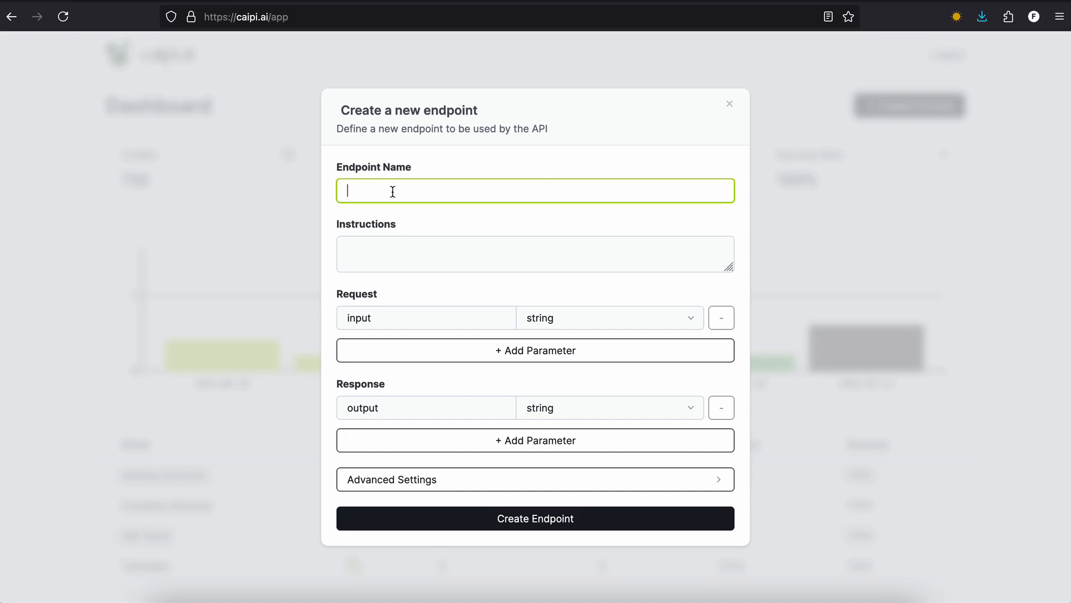
type("Workout generator")
left_click(404, 250)
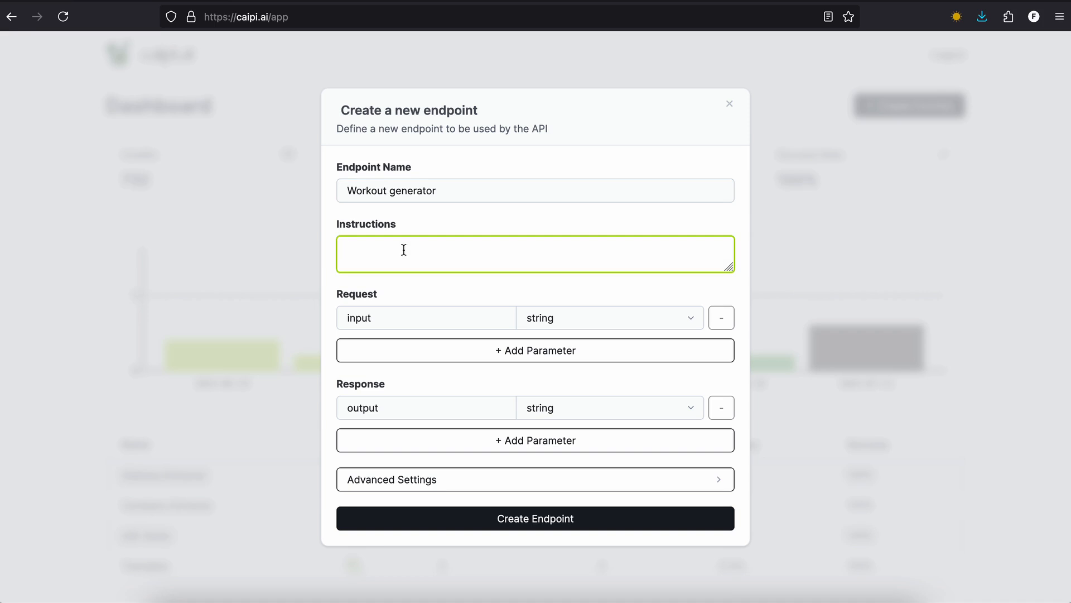
type("Generate a workout according to the pr")
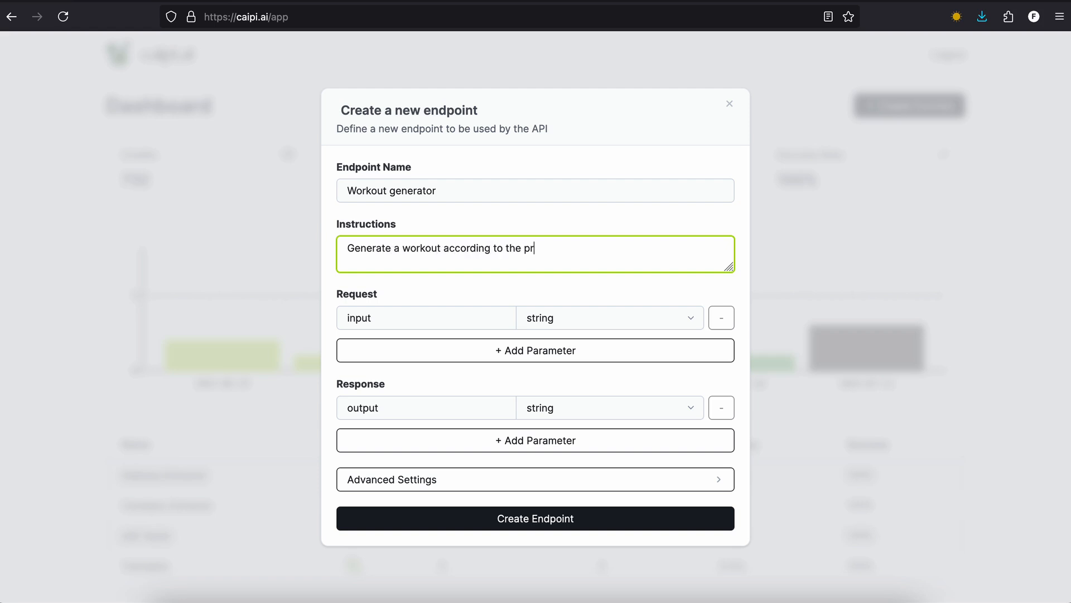
type("ovided information")
Add request parameters fitness_level, goal and n_exercises, with n_exercises as a number.
double_click(382, 314)
type("fit")
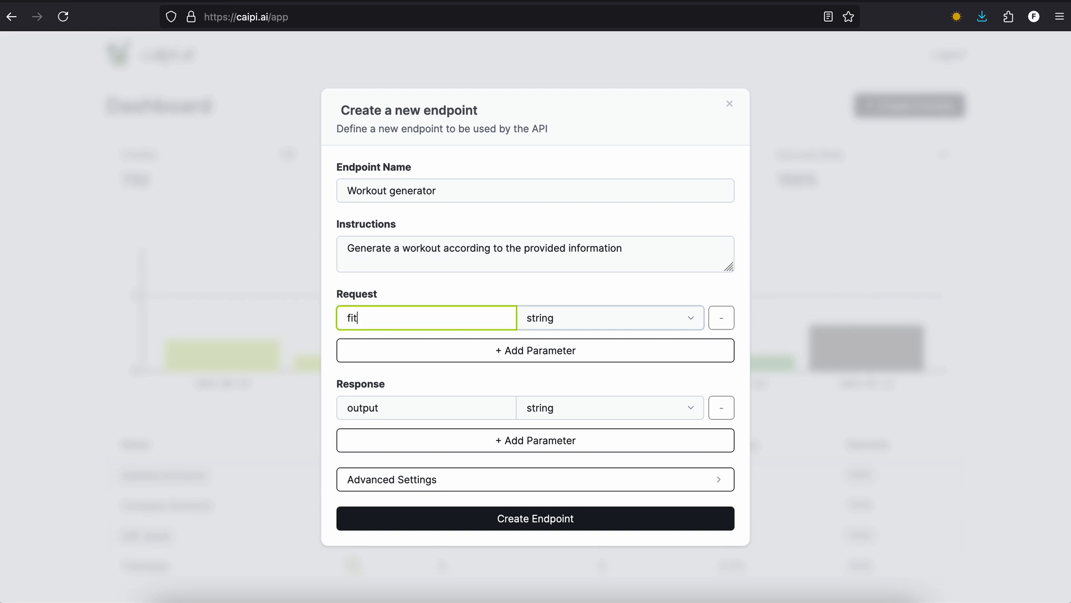
type("ness_level")
left_click(431, 357)
left_click(416, 340)
type("goal")
left_click(438, 367)
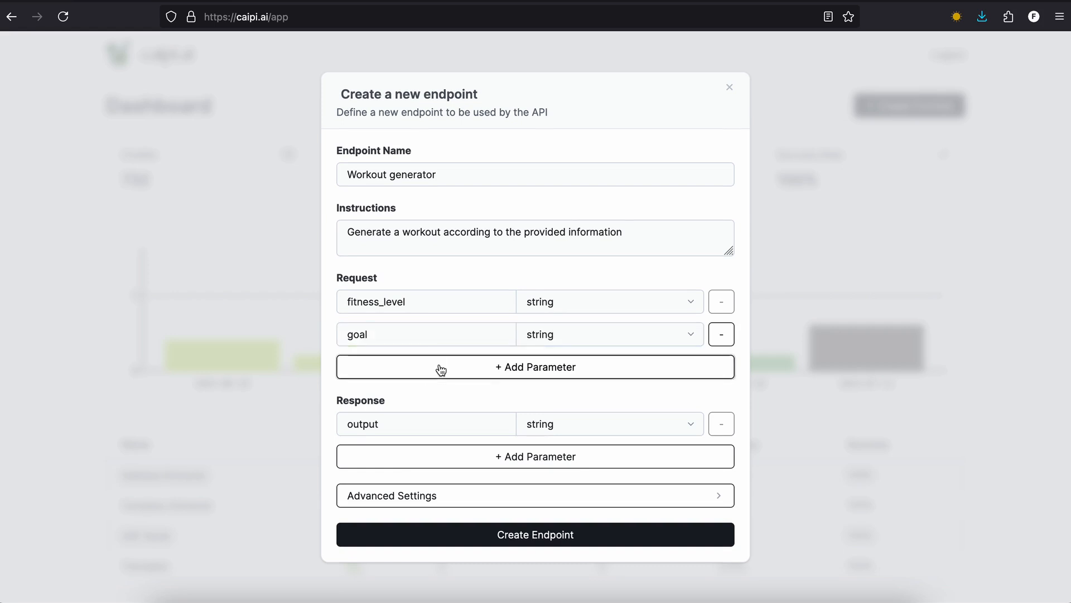
left_click(418, 354)
type("n_exercises")
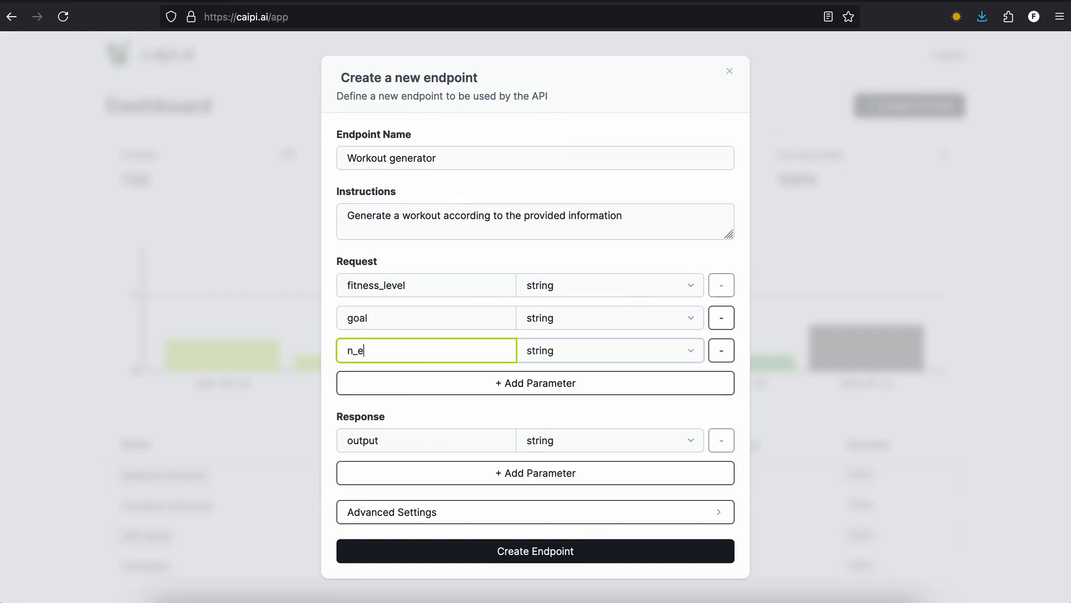
left_click(554, 353)
left_click(555, 364)
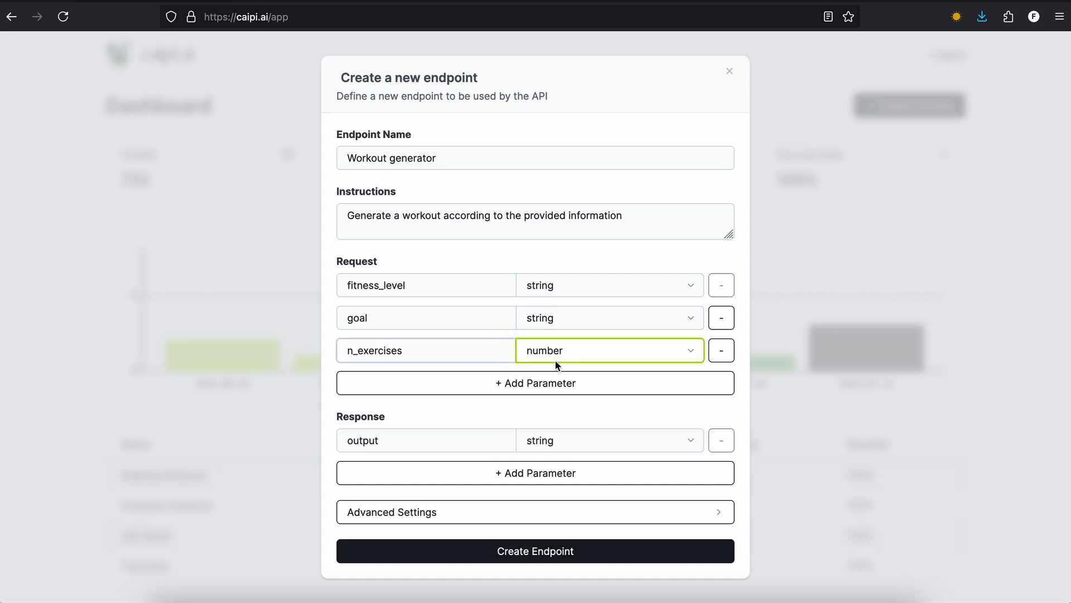
Rename the response field to exercises and make it a list of objects.
scroll(534, 377, "down", 1)
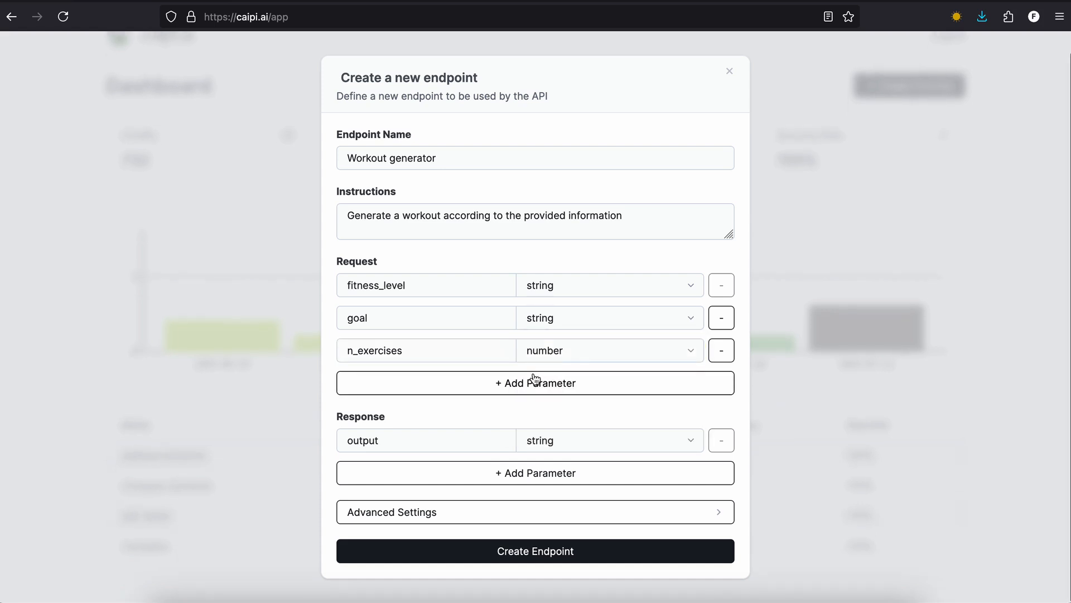
double_click(450, 436)
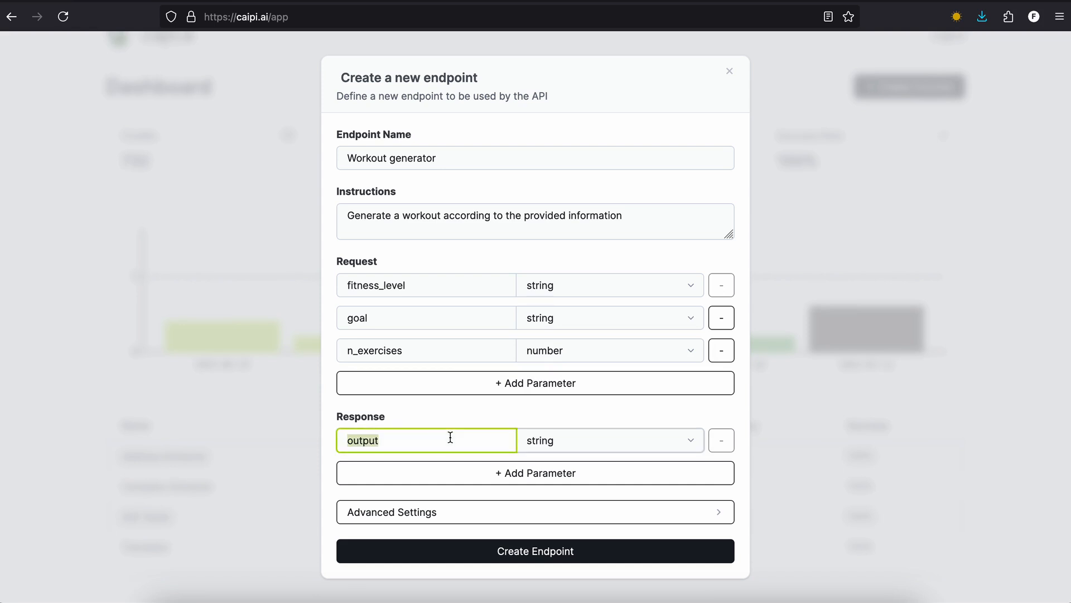
type("exercises")
left_click(551, 433)
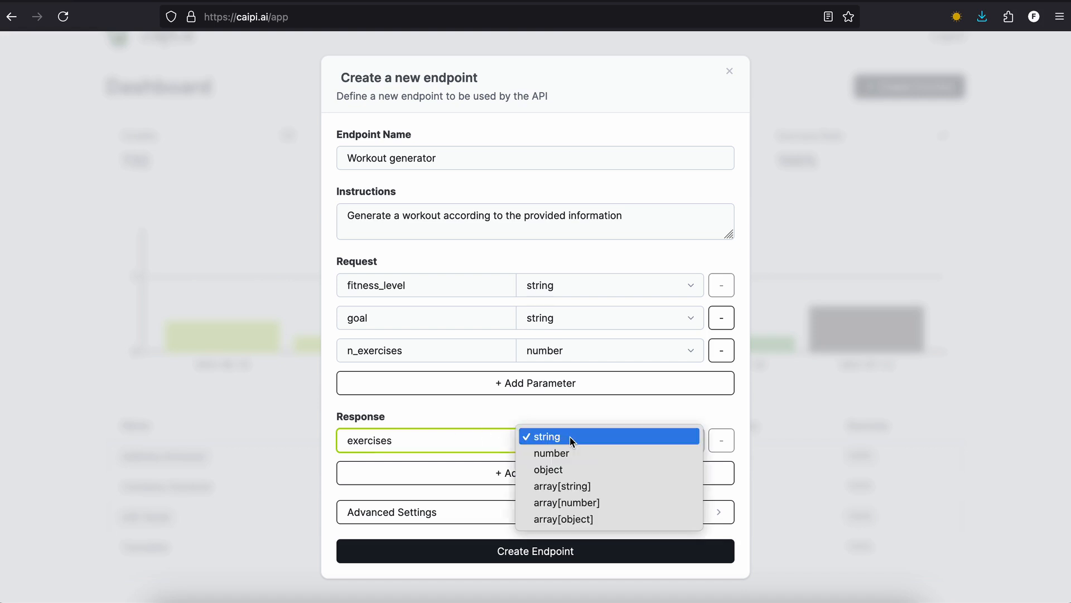
left_click(599, 518)
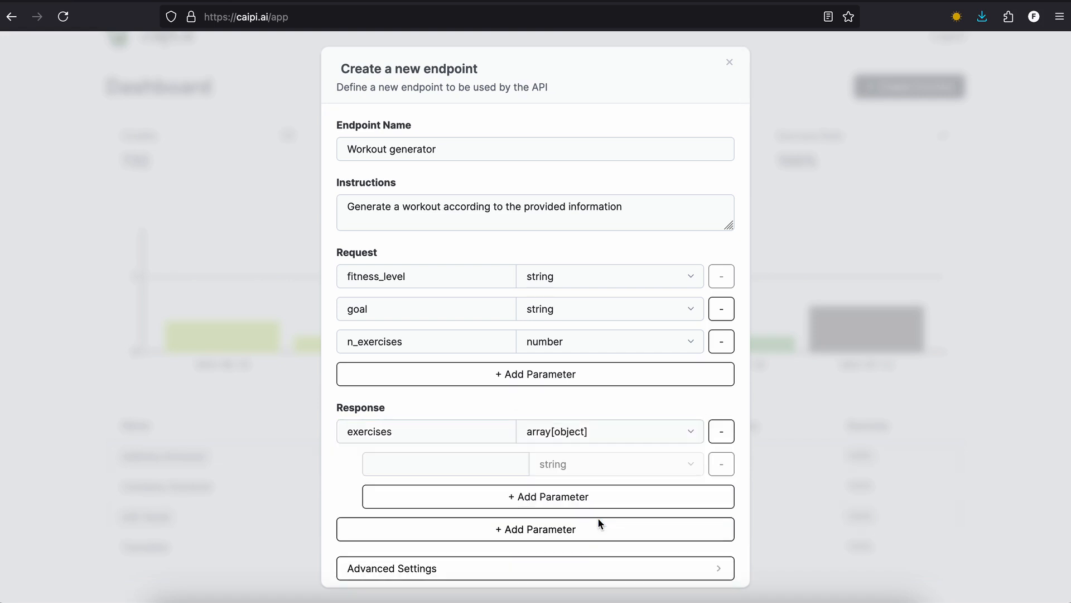
Give each exercise the fields name, intensity and repititions, with repititions as a number.
left_click(452, 466)
type("name")
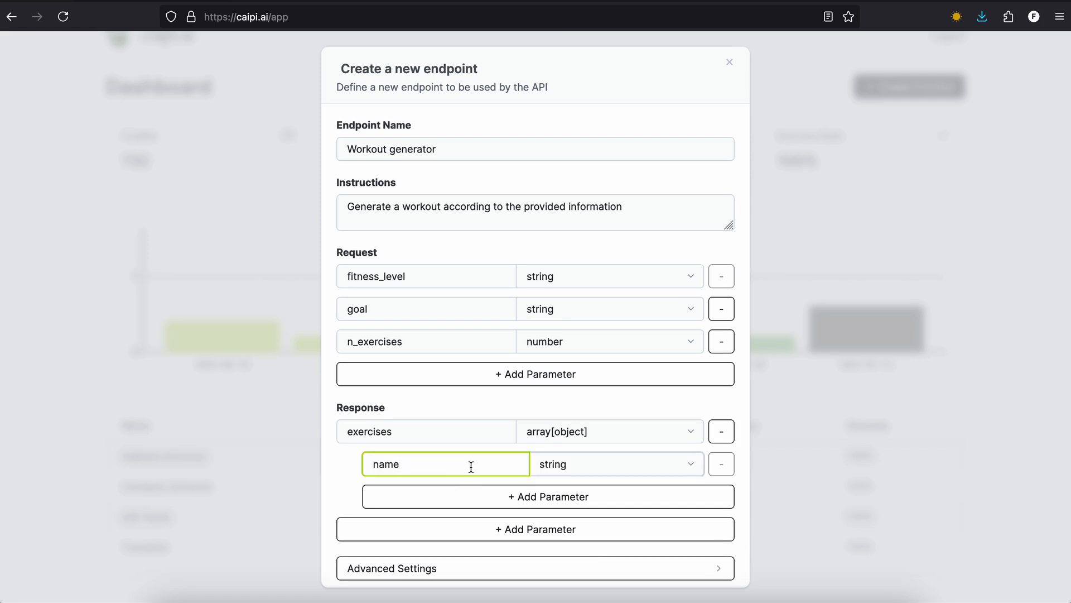
left_click(513, 496)
left_click(461, 493)
type("intensity")
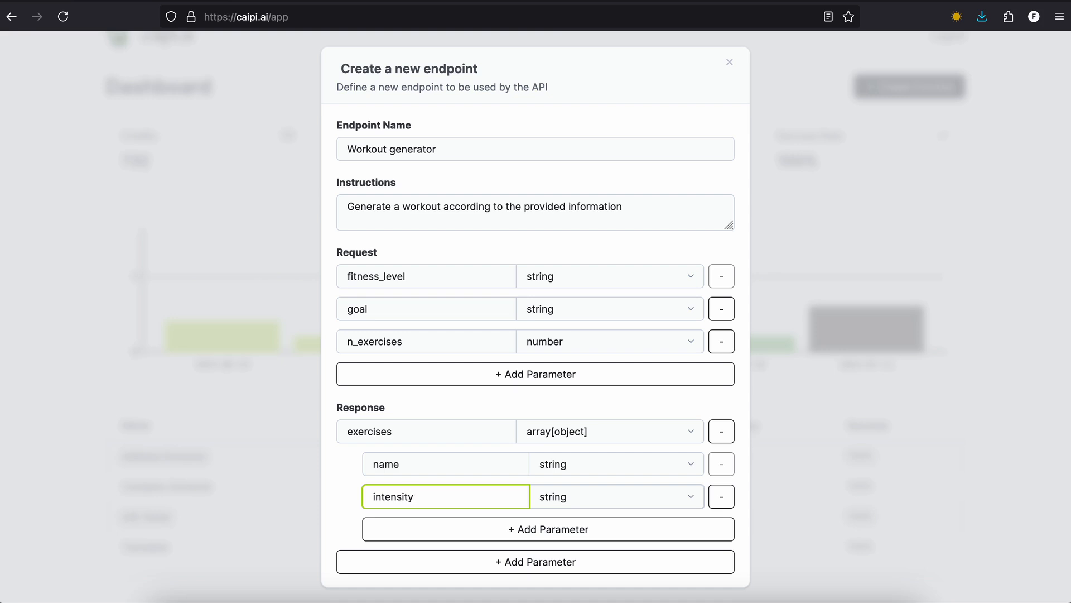
left_click(498, 530)
left_click(470, 530)
type("repititions")
left_click(575, 526)
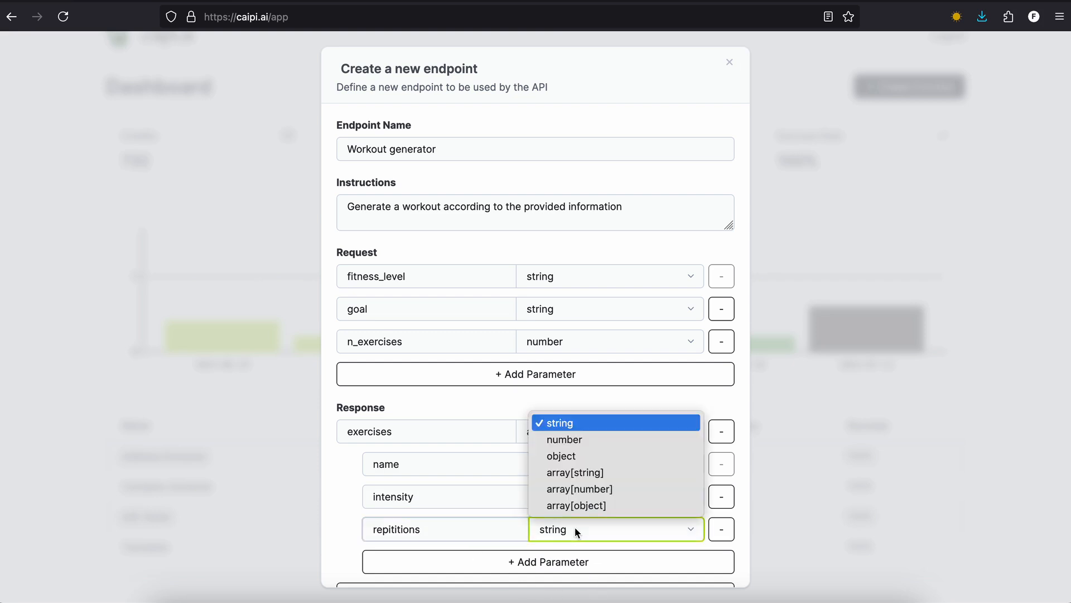
left_click(564, 439)
scroll(574, 444, "down", 4)
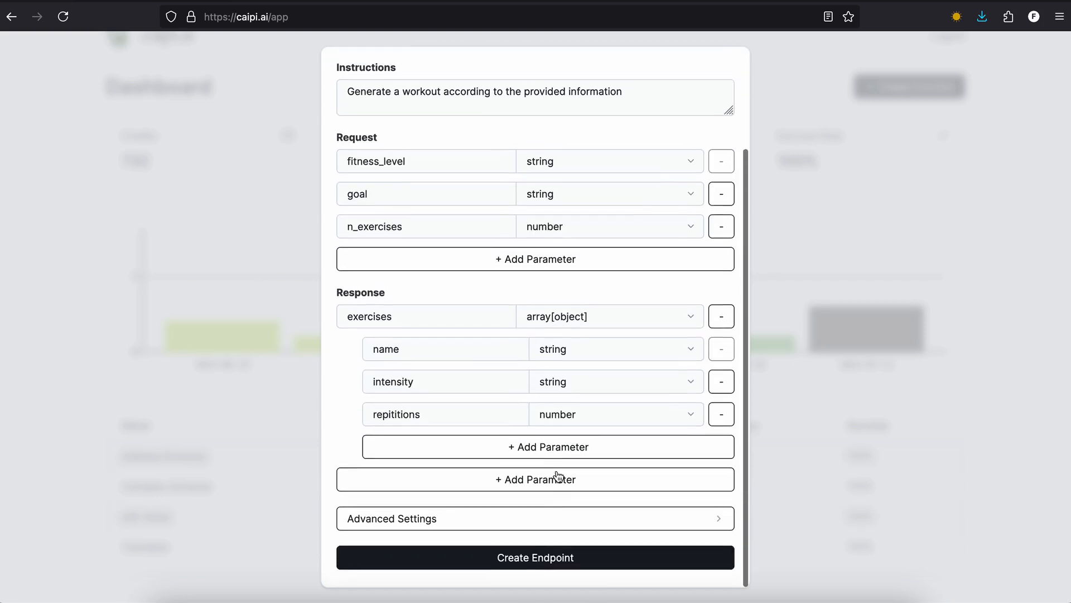
left_click(532, 564)
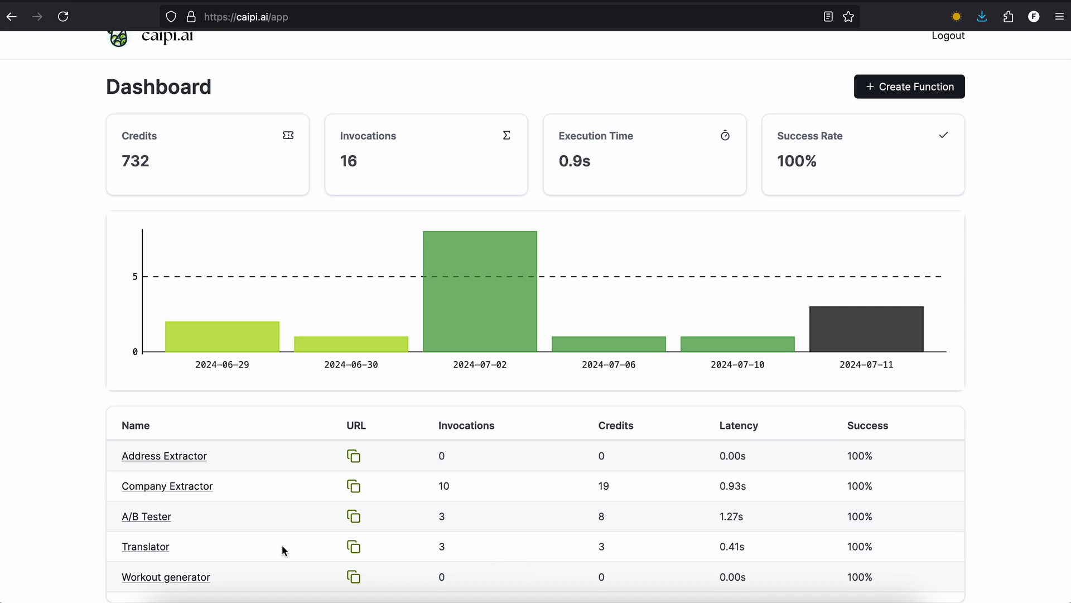
scroll(283, 545, "down", 1)
left_click(198, 546)
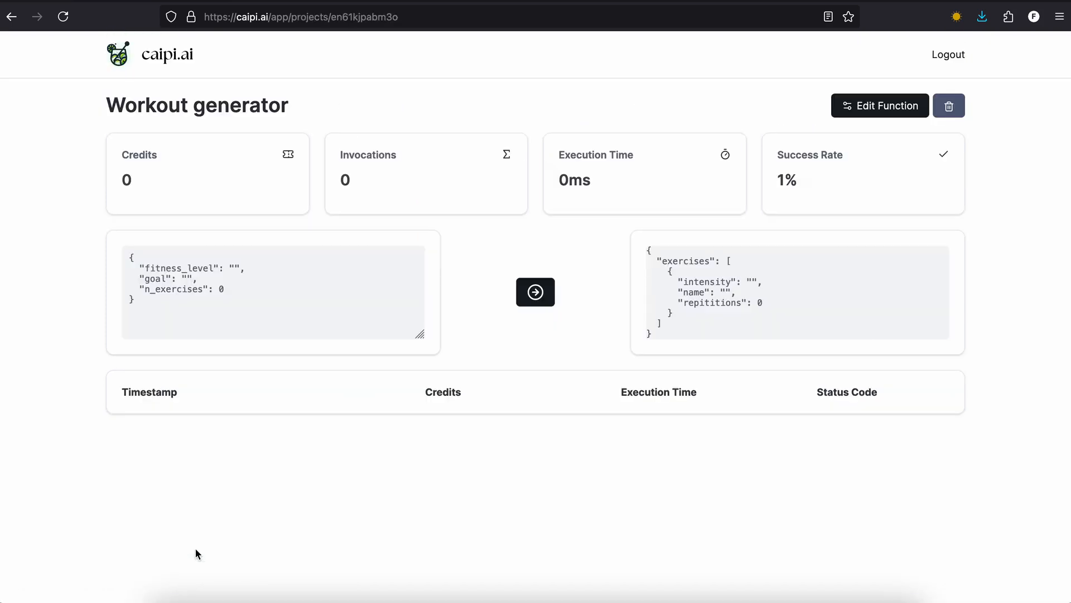
left_click(234, 268)
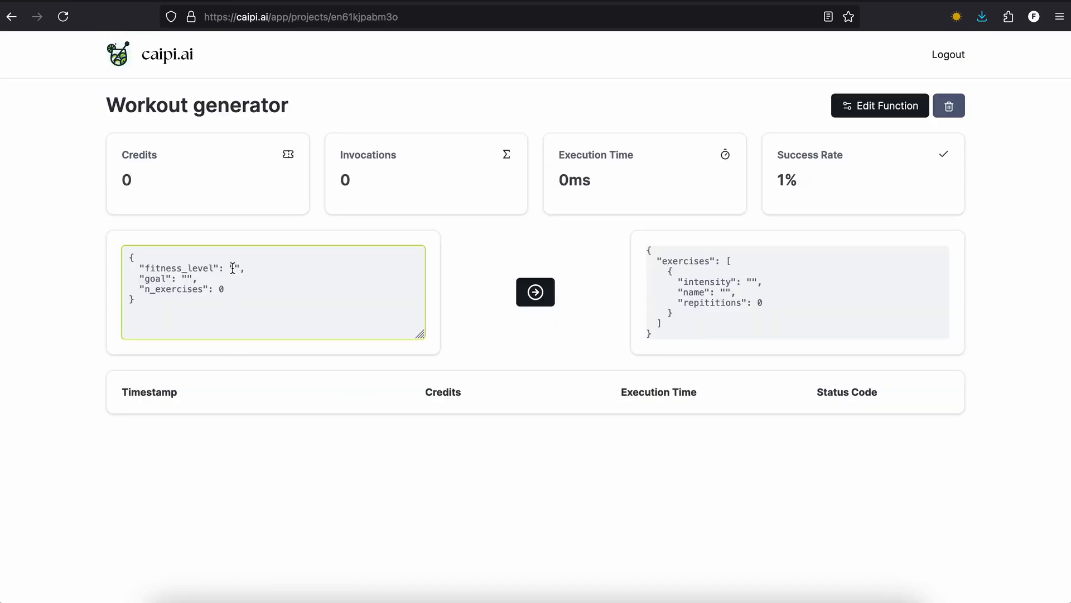
type("beginner")
left_click(186, 278)
type("weight loss")
left_click(246, 290)
key("BackSpace")
type("6")
left_click(468, 329)
left_click(535, 291)
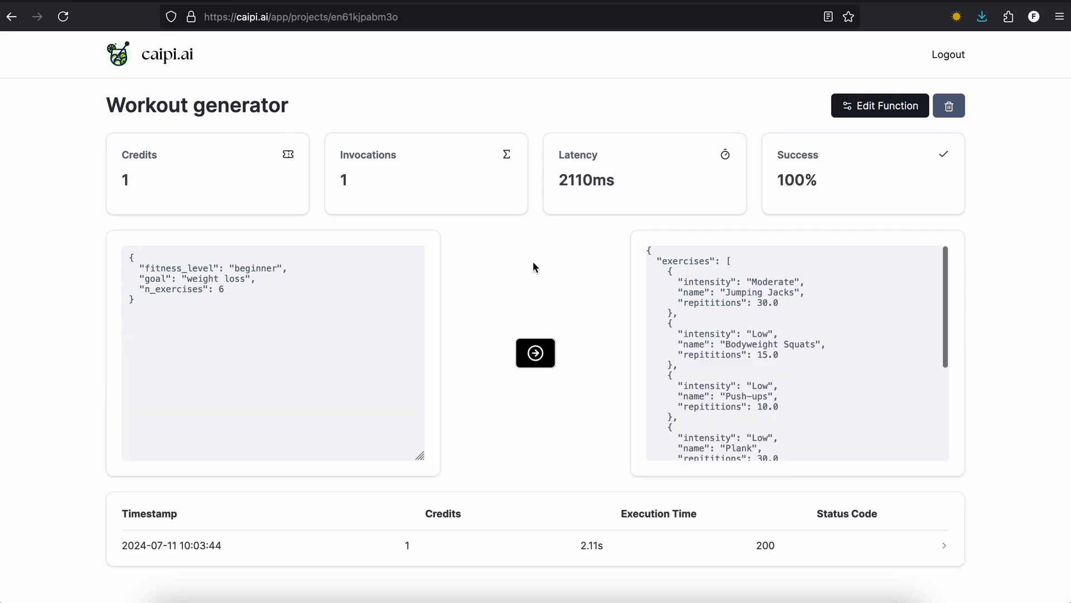
scroll(819, 361, "down", 5)
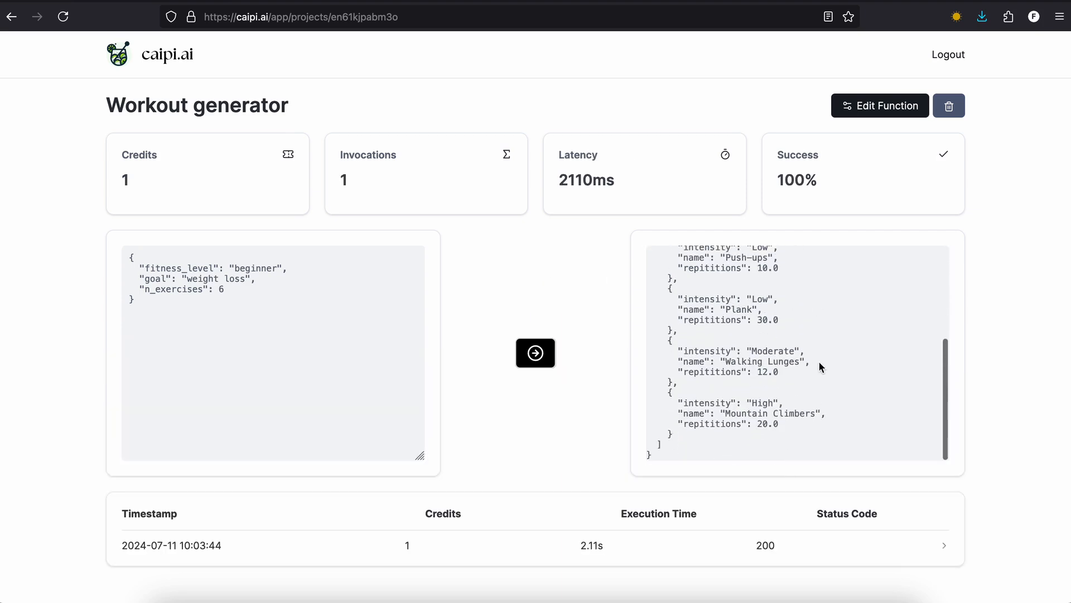
scroll(818, 360, "up", 5)
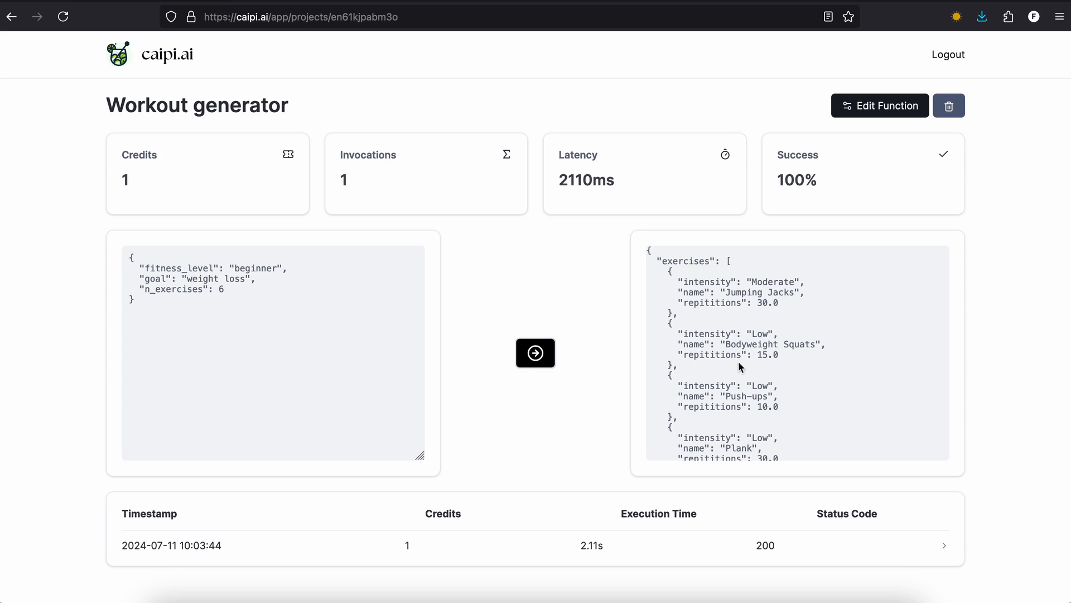
Switch the Workout generator's model to gpt-4o under Advanced Settings and update the endpoint.
left_click(194, 340)
key("ctrl+a")
key("ctrl+c")
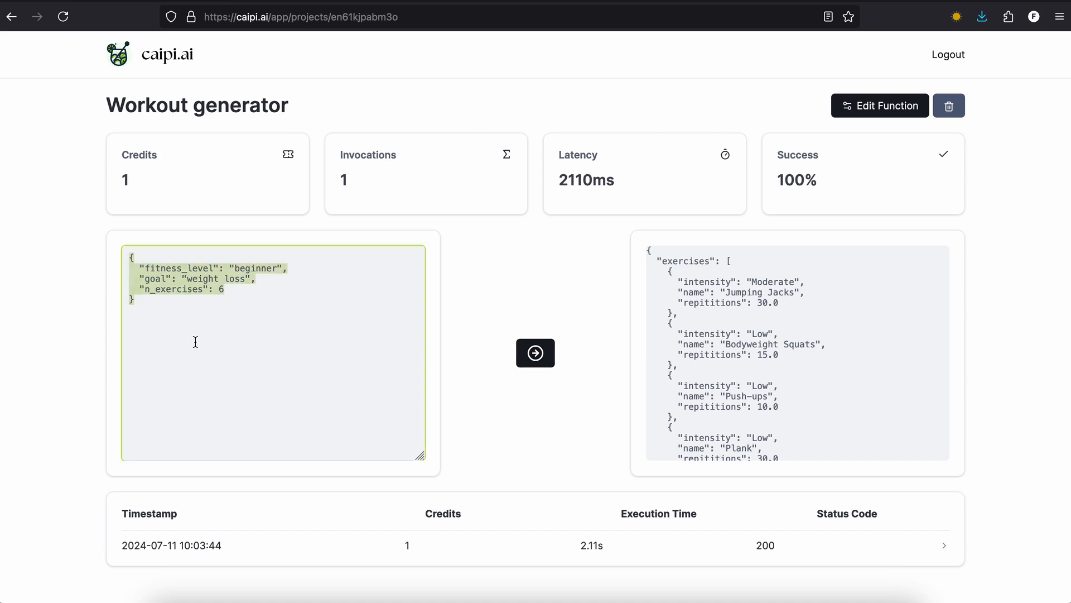
left_click(490, 268)
left_click(861, 111)
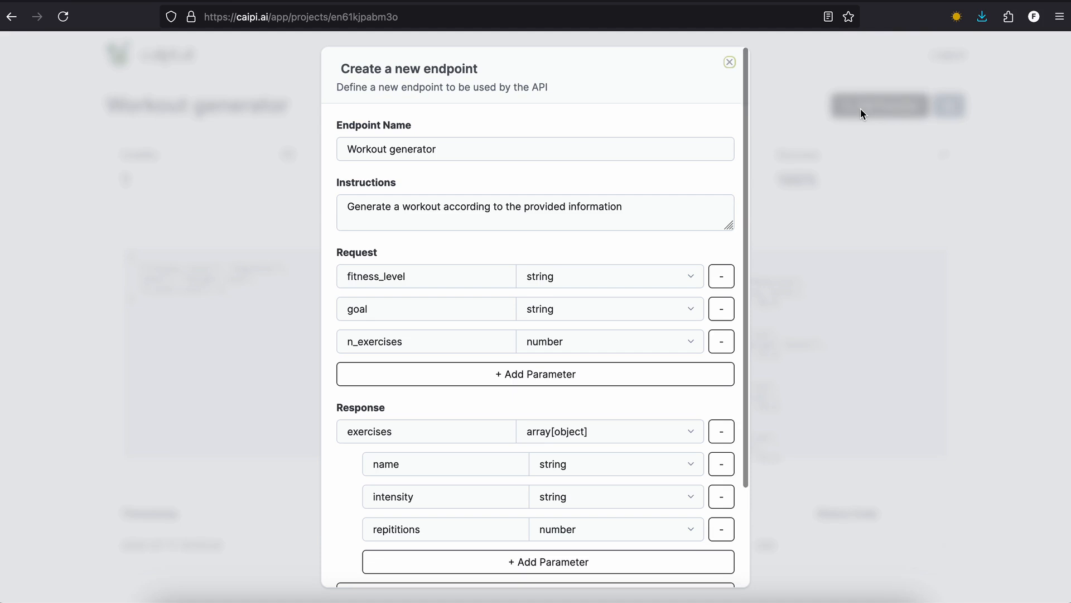
scroll(600, 413, "down", 5)
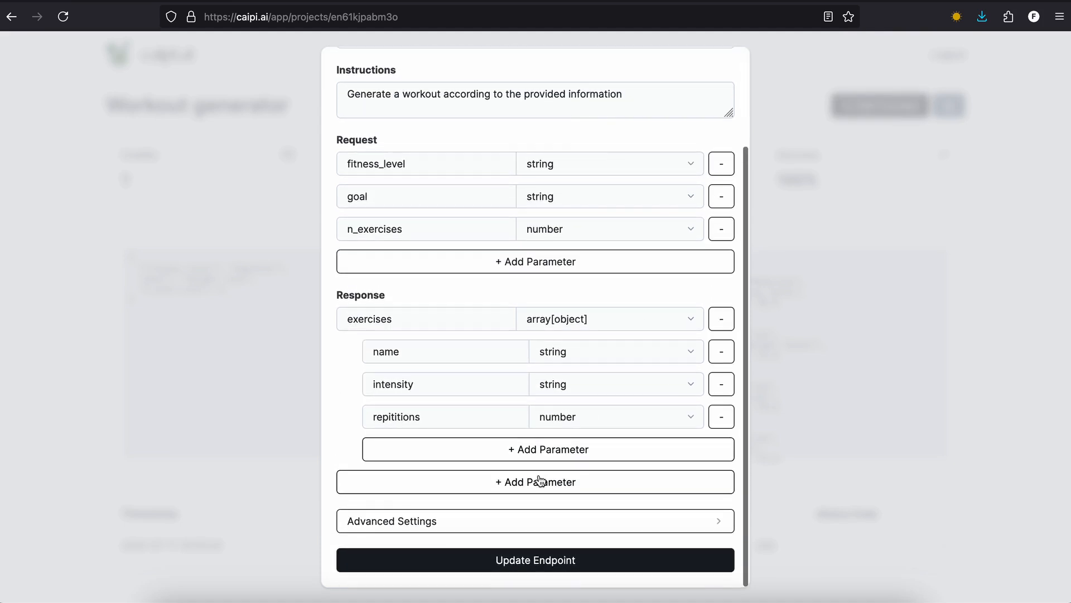
left_click(519, 523)
scroll(513, 524, "down", 5)
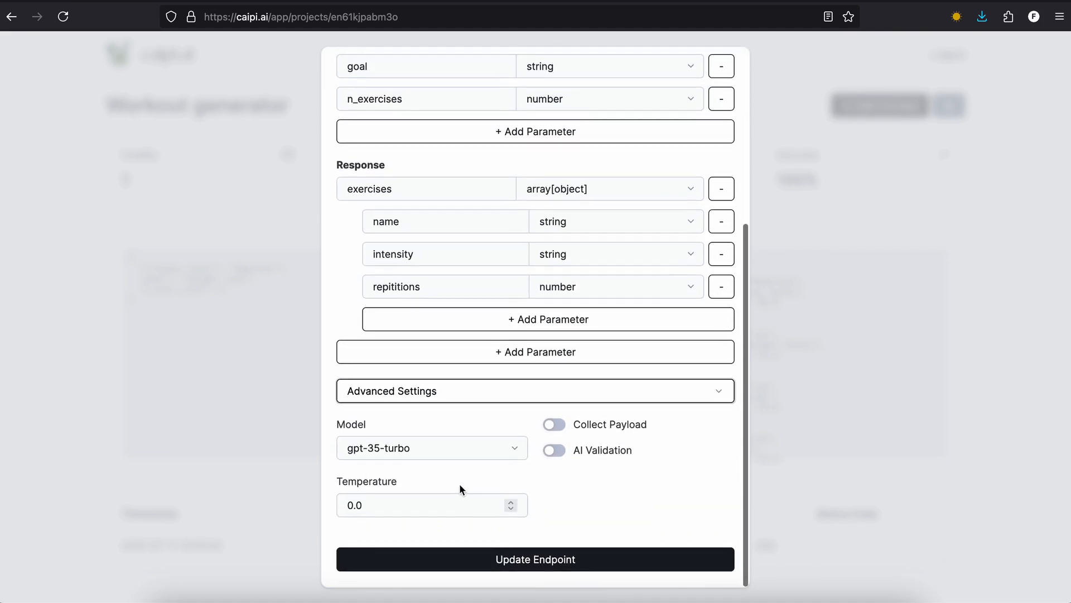
left_click(440, 450)
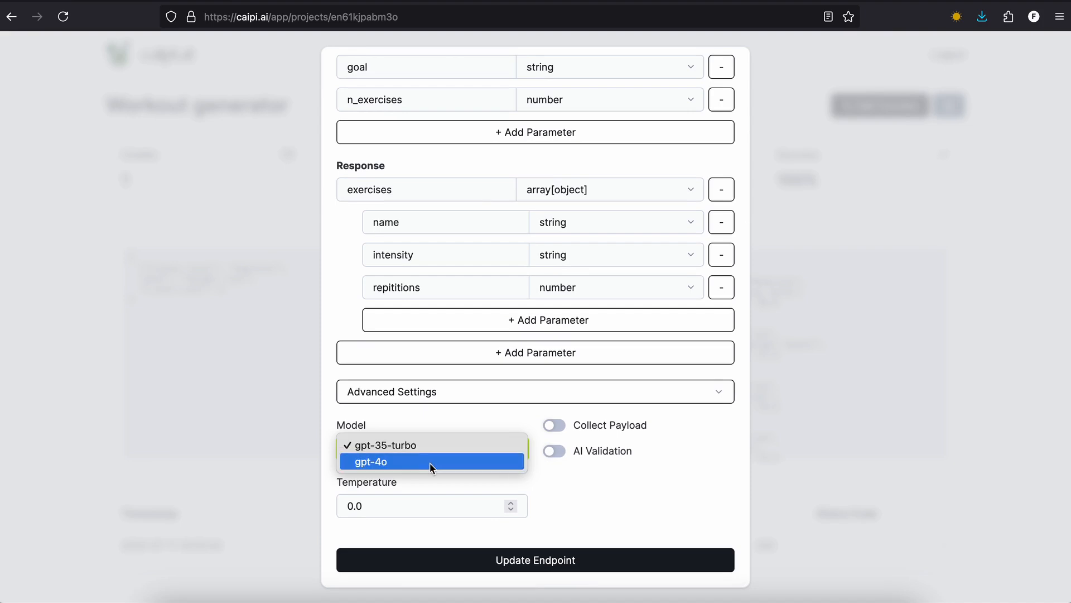
left_click(429, 463)
left_click(452, 558)
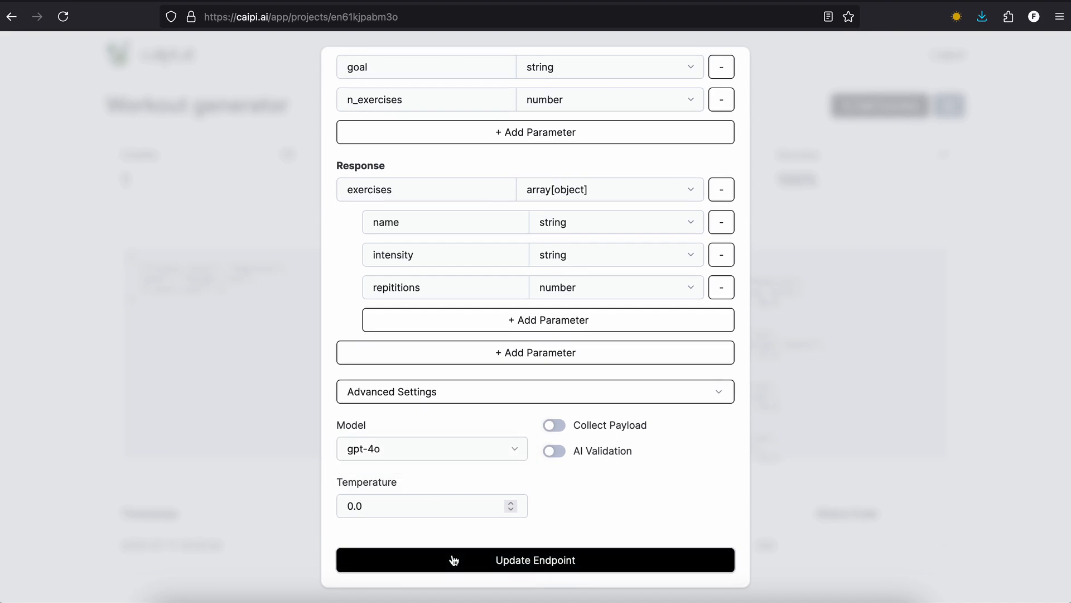
Paste the beginner weight-loss test JSON back into the input and run it.
left_click(164, 314)
key("ctrl+a")
key("ctrl+v")
left_click(523, 281)
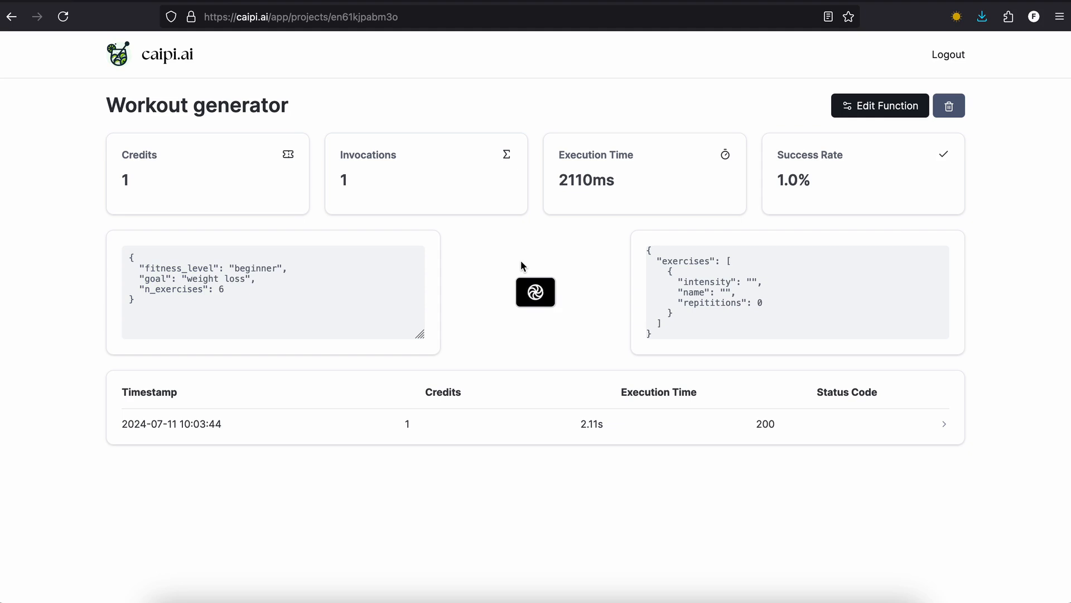
Scroll through the gpt-4o output to review the six low-intensity exercises.
scroll(523, 293, "down", 1)
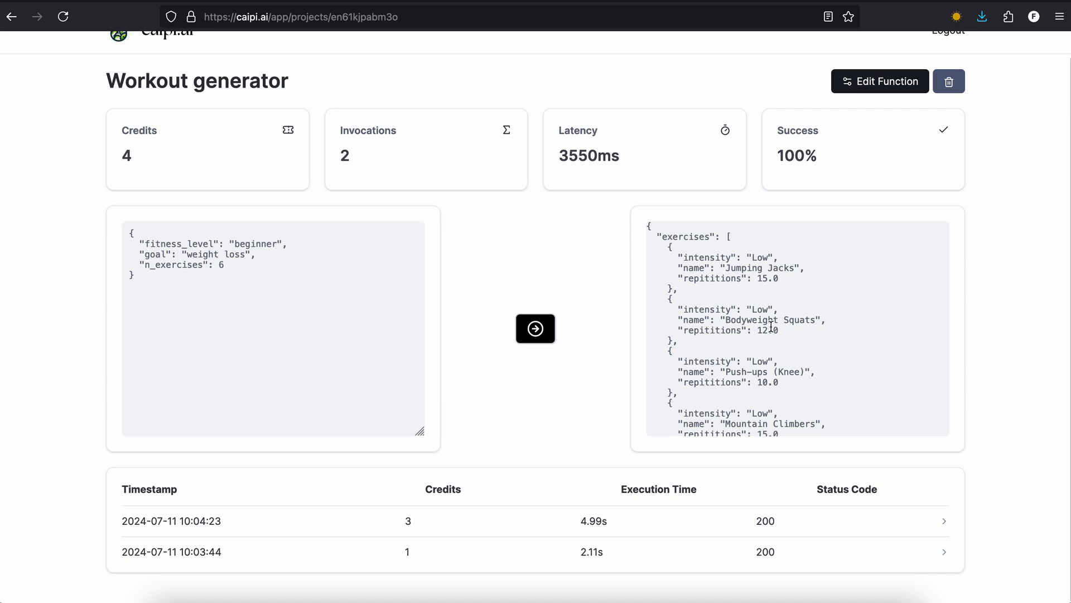
scroll(771, 326, "down", 5)
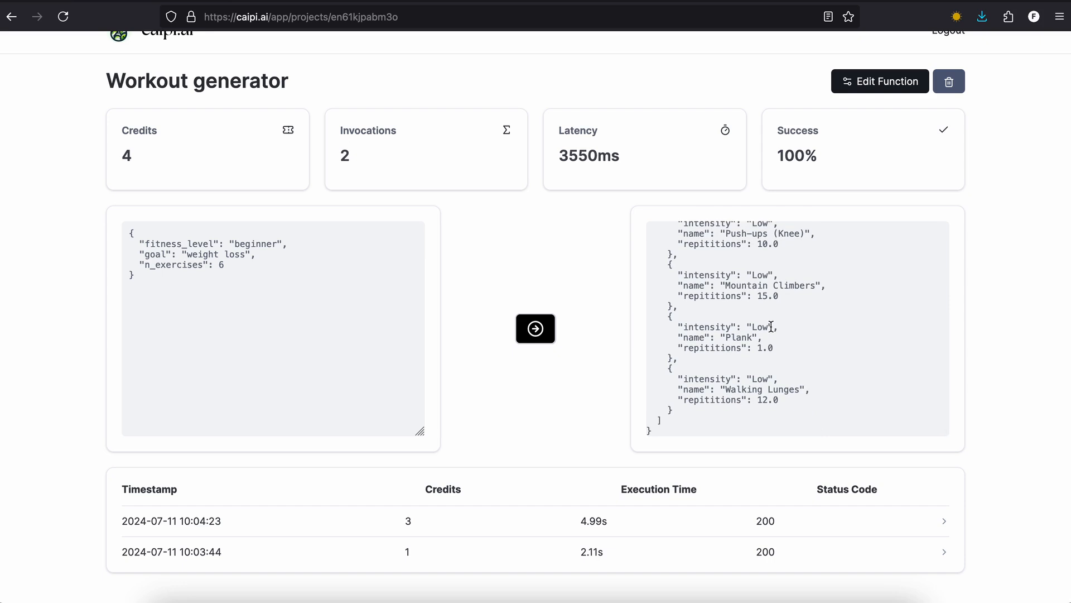
scroll(771, 326, "up", 5)
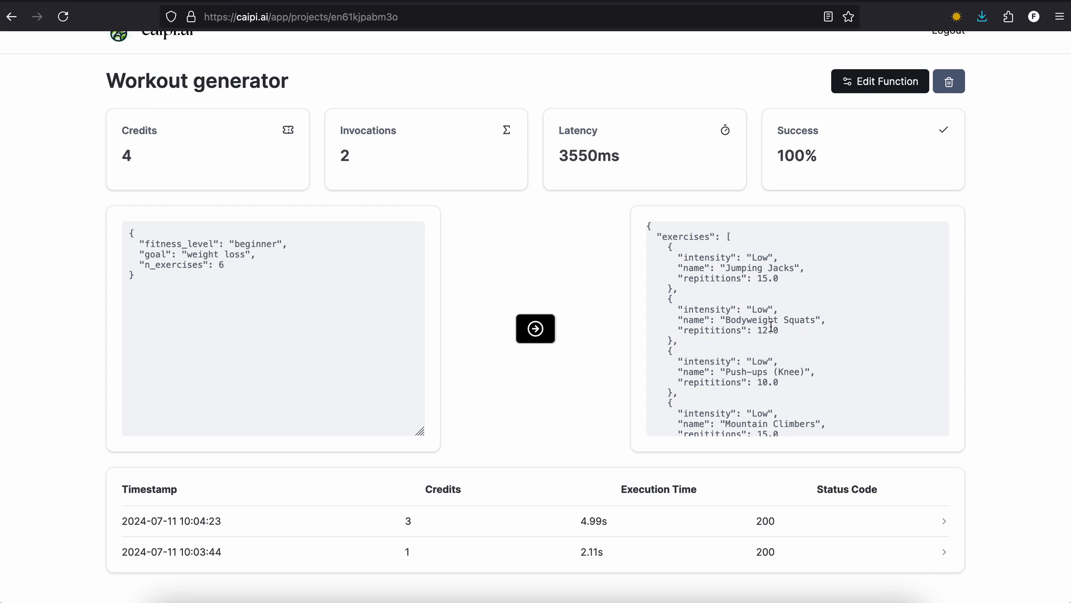
scroll(594, 349, "down", 2)
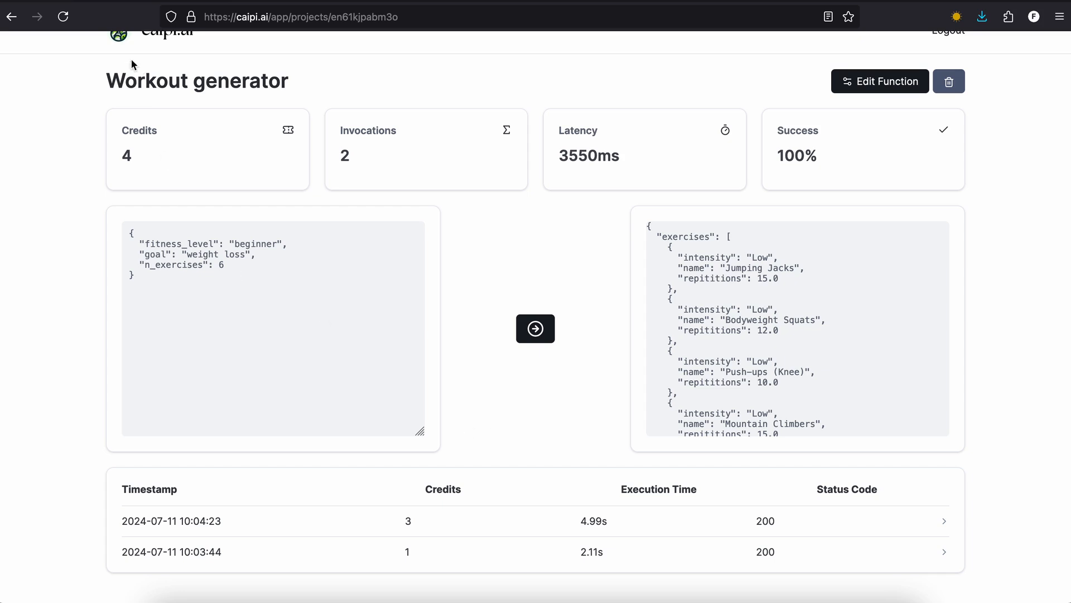
Copy the Workout generator endpoint's URL from its row on the Dashboard.
left_click(120, 42)
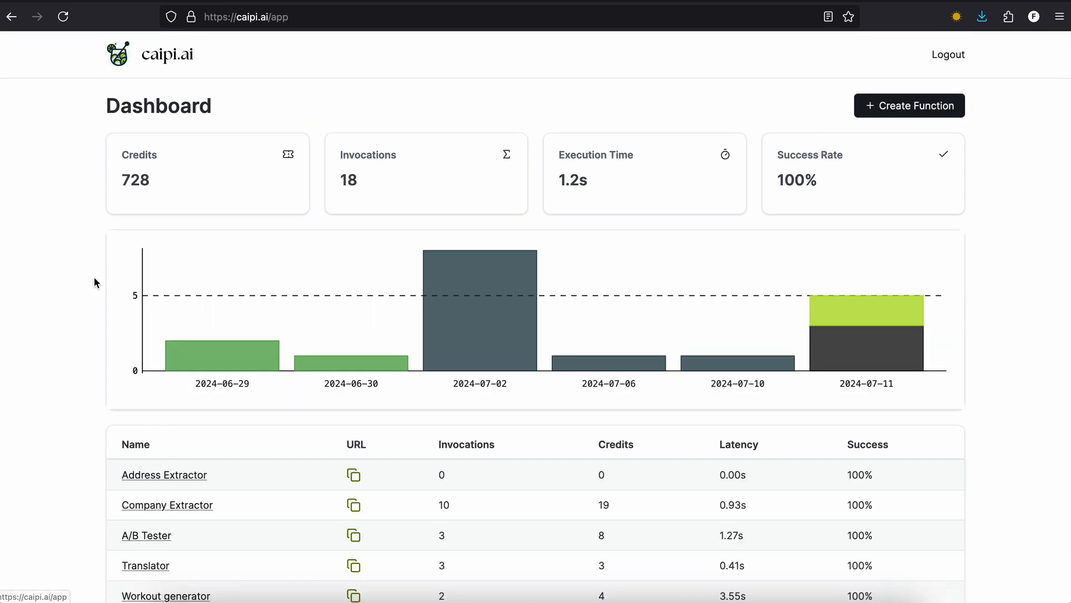
scroll(95, 408, "down", 2)
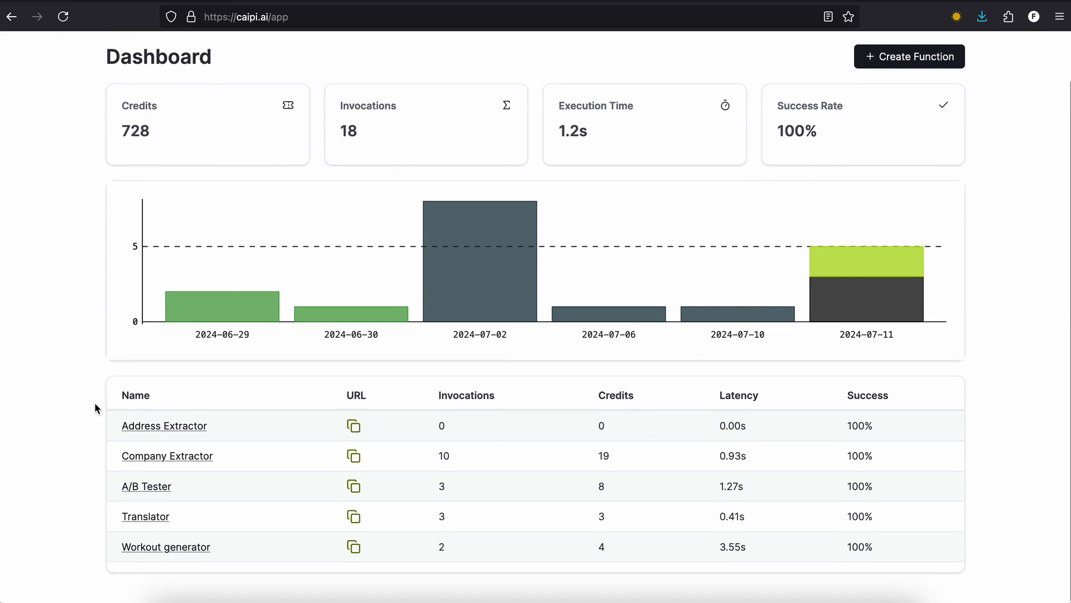
left_click(354, 549)
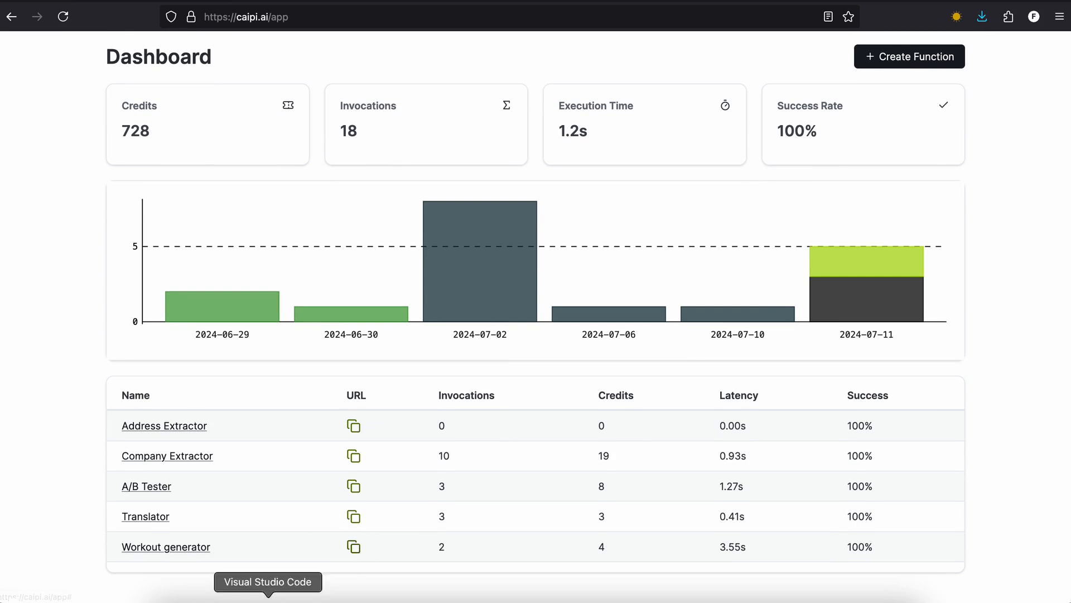
left_click(276, 589)
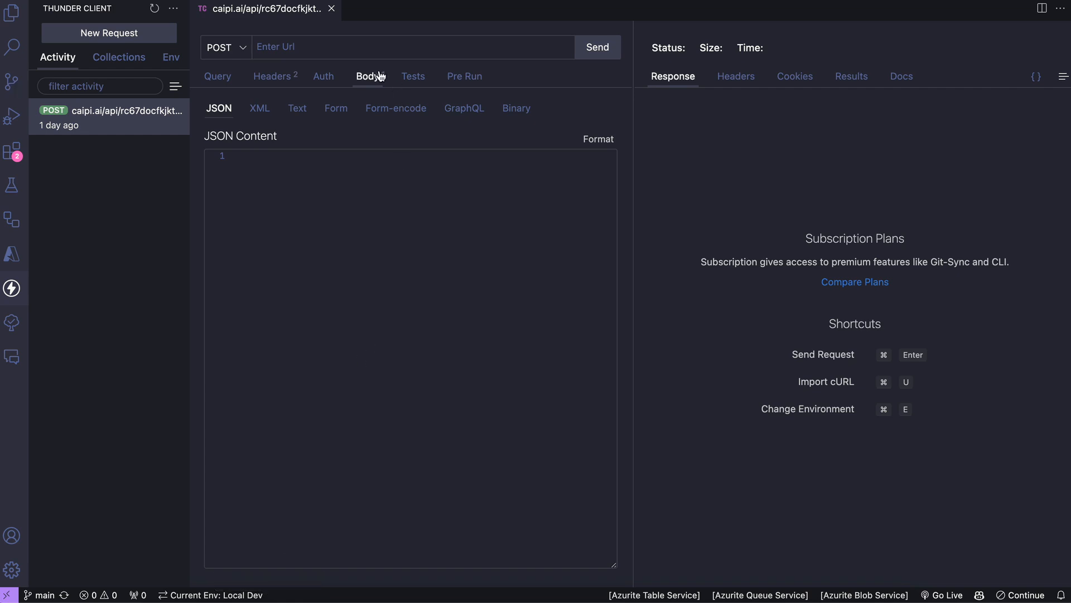
Paste the Workout generator endpoint URL into Thunder Client's request address field.
left_click(345, 51)
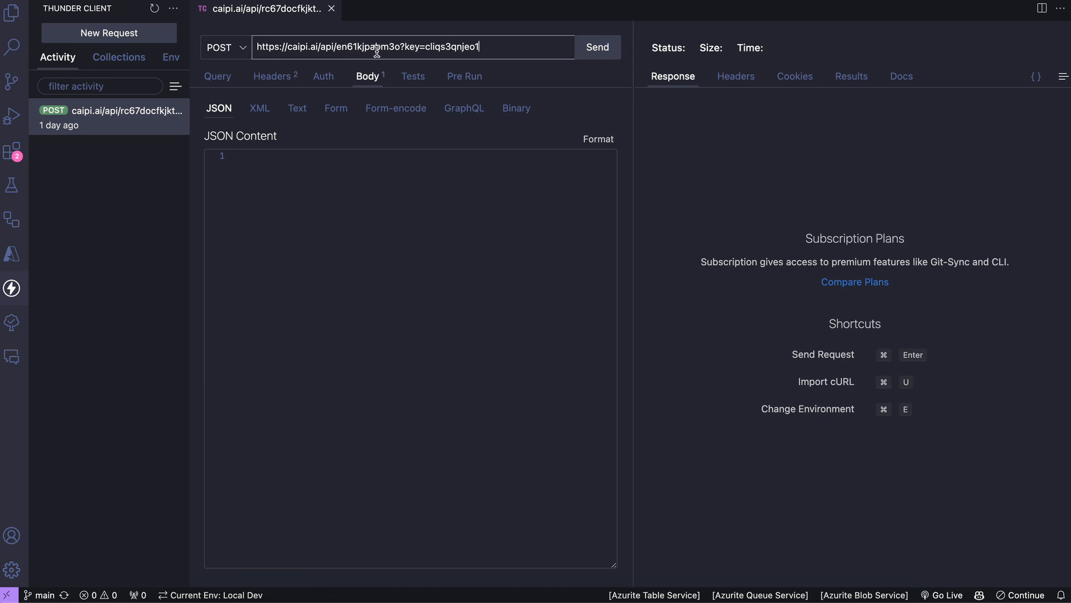
double_click(354, 51)
double_click(455, 46)
left_click(531, 50)
Put the beginner weight-loss JSON in the request body and send the POST request.
left_click(378, 172)
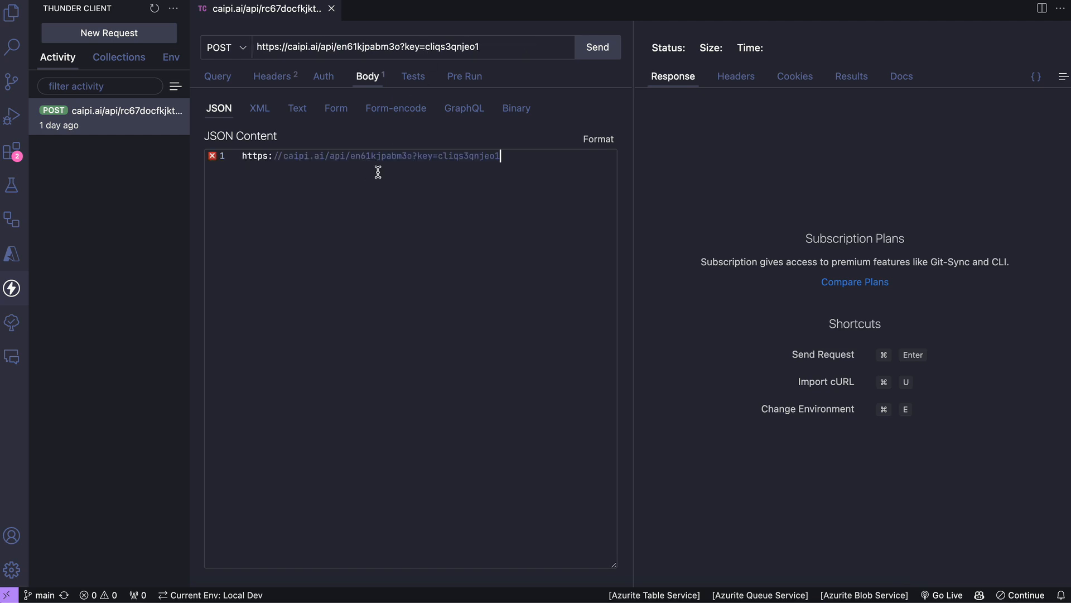
left_click_drag(529, 156, 126, 156)
key("BackSpace")
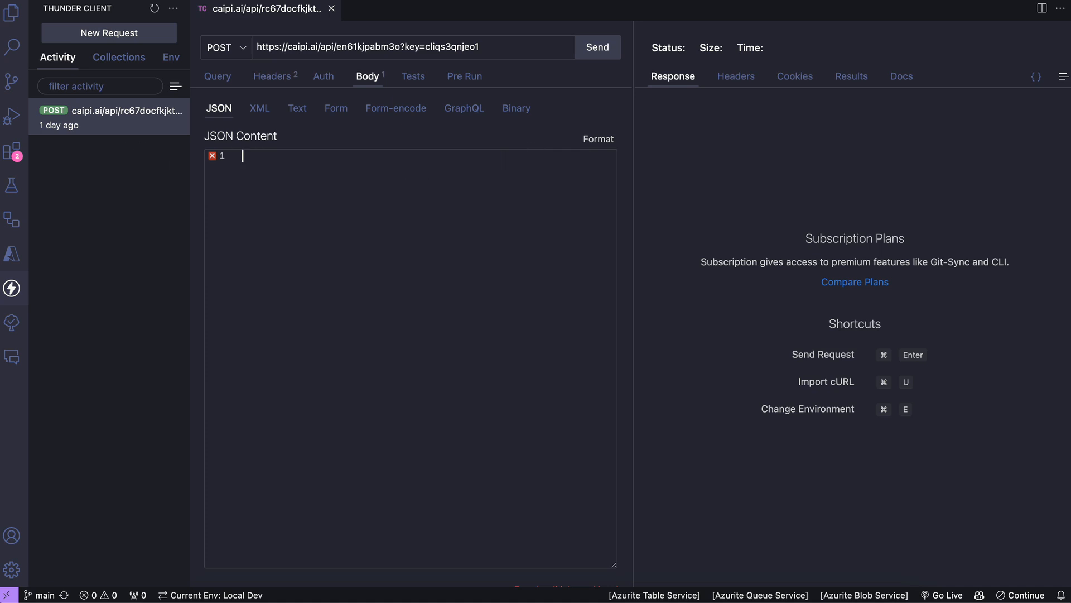
key("shift+super+v")
double_click(303, 548)
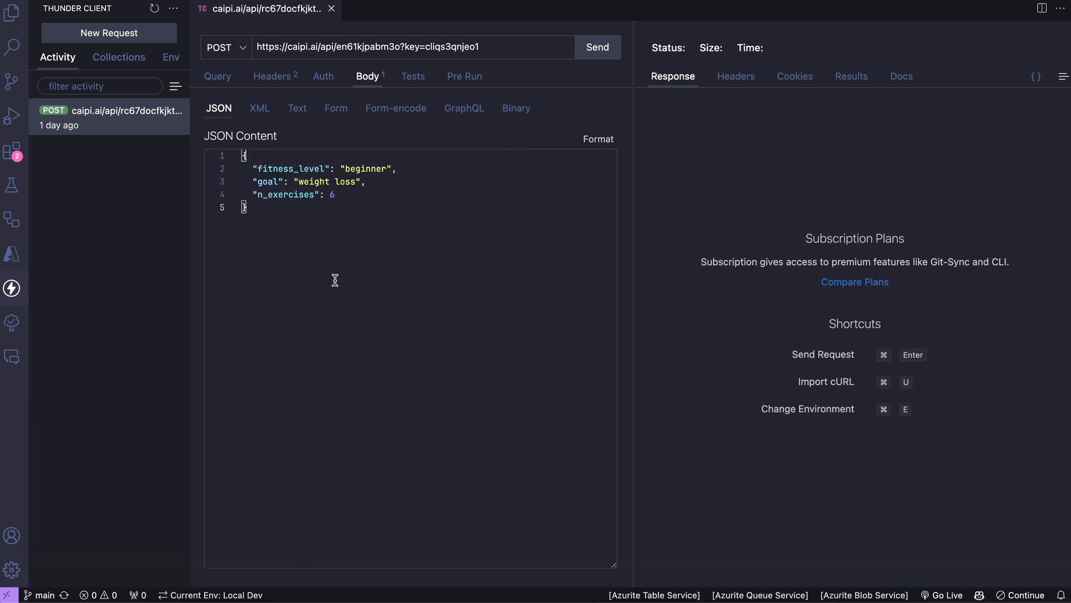
left_click(592, 50)
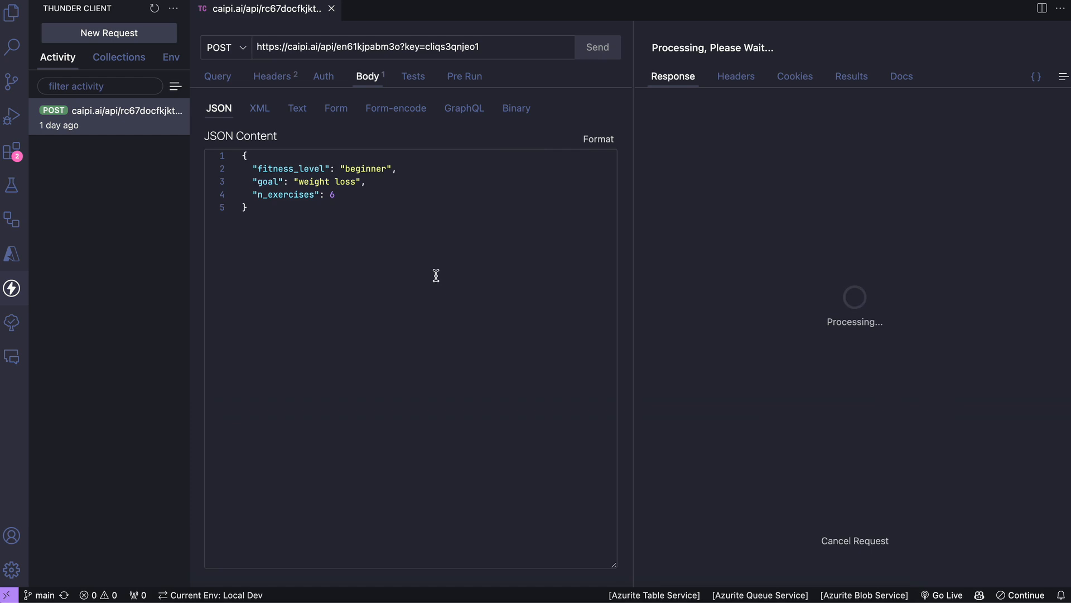